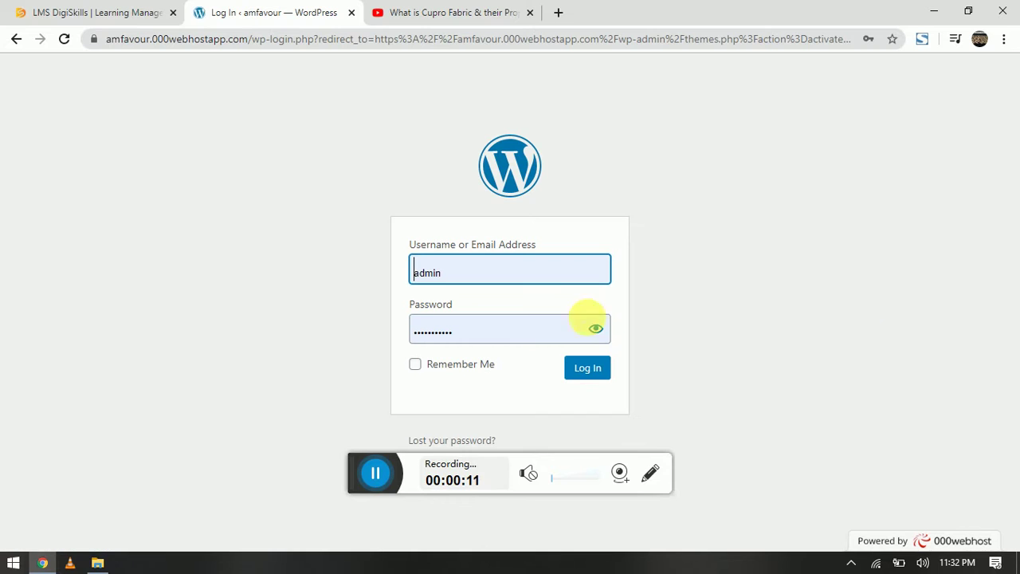
# Log in to the WordPress admin area with the saved admin credentials, repeating the sign-in as needed.
pyautogui.click(596, 371)
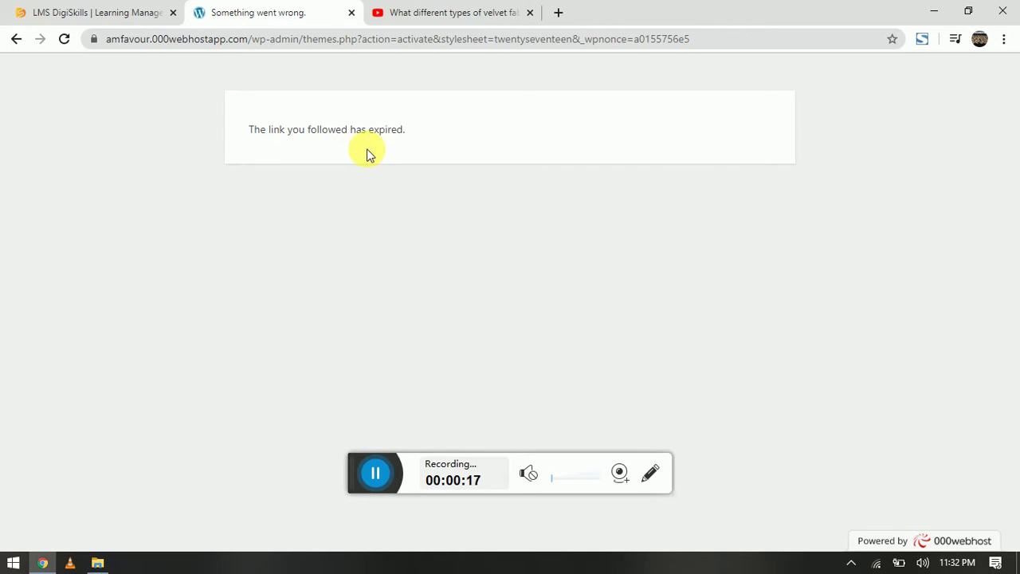
pyautogui.click(16, 39)
pyautogui.doubleClick(437, 267)
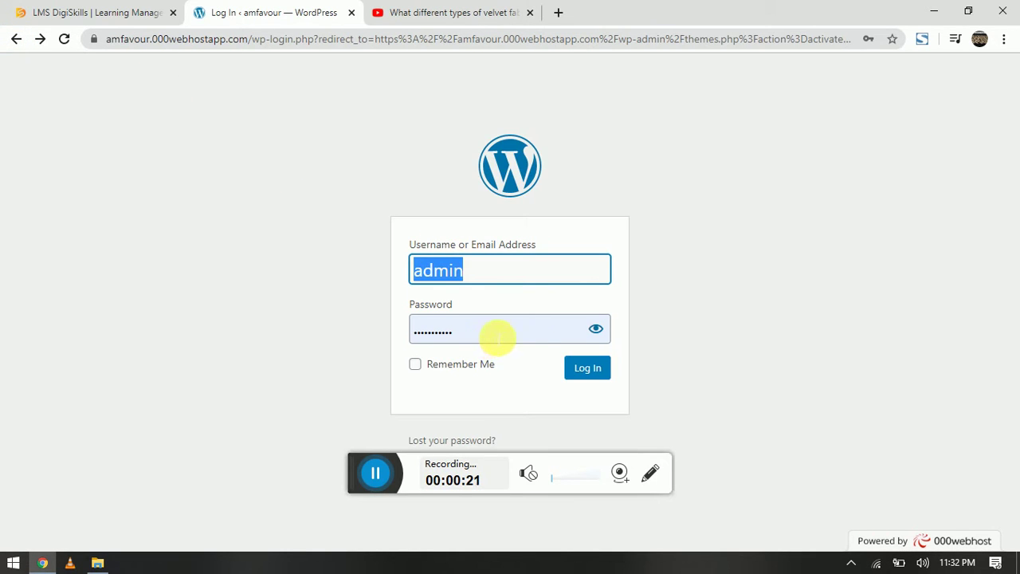
pyautogui.click(590, 370)
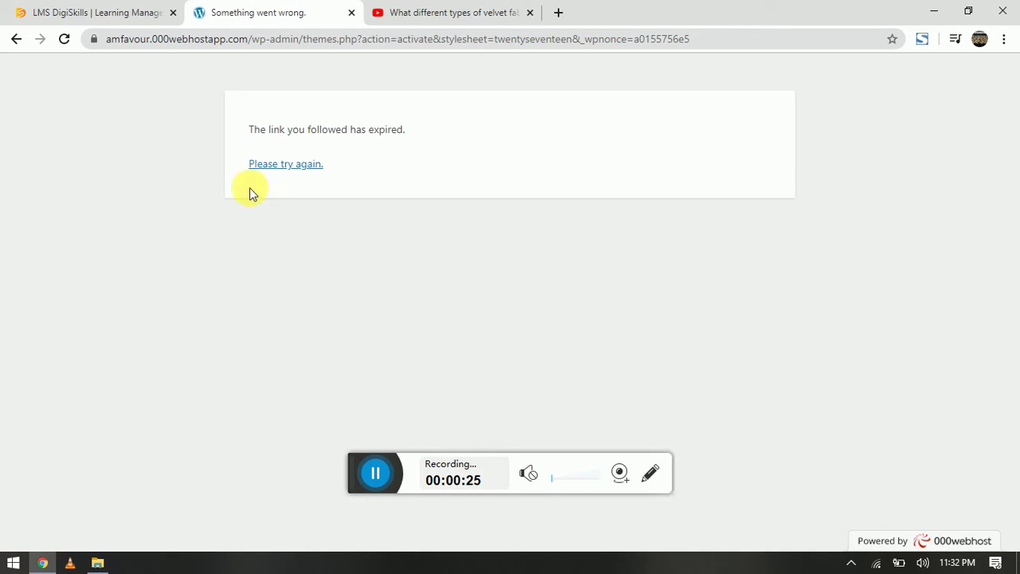
pyautogui.click(282, 166)
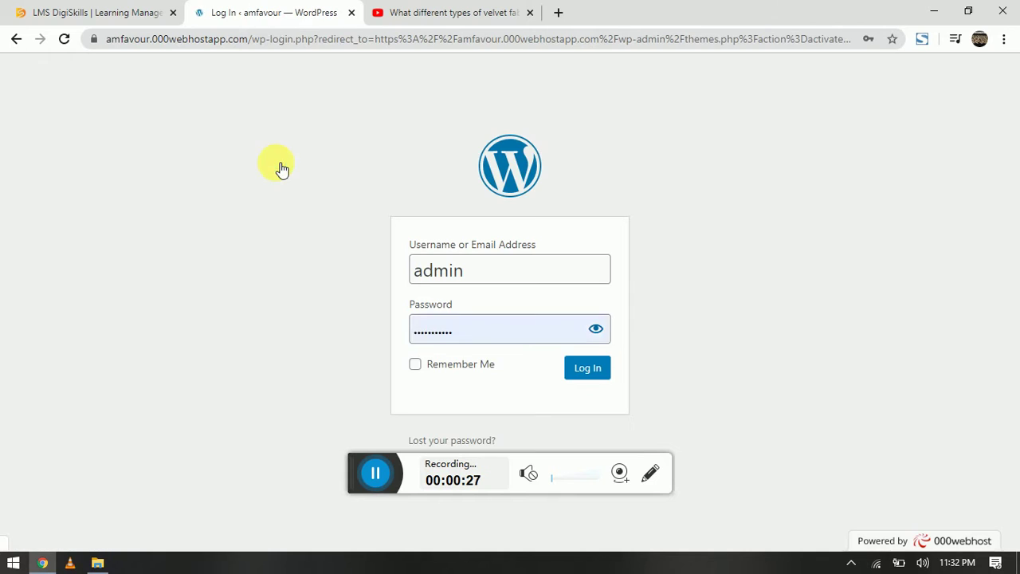
pyautogui.click(376, 470)
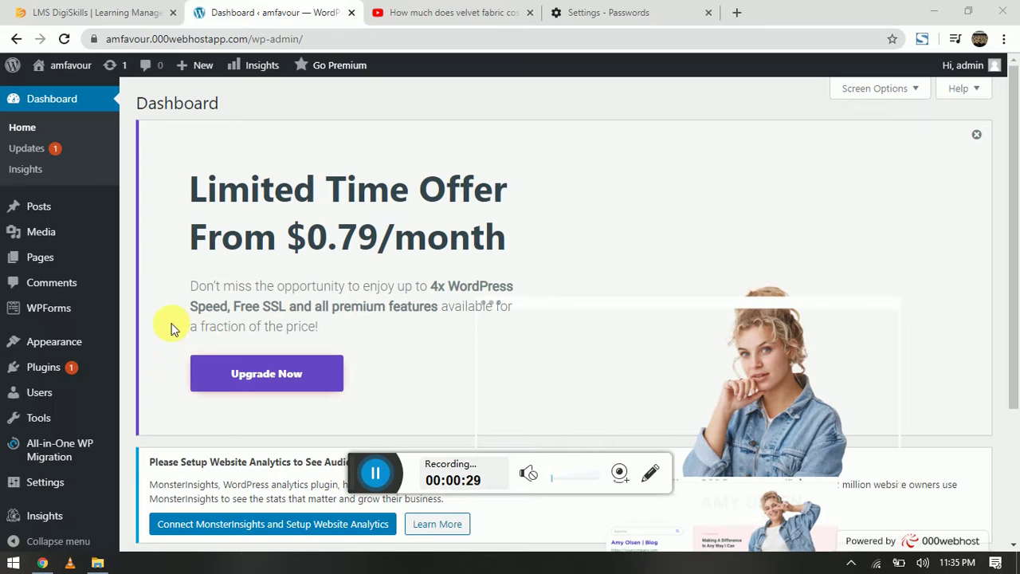
# Dismiss the limited-time offer on the dashboard and open the list of installed themes.
pyautogui.click(976, 134)
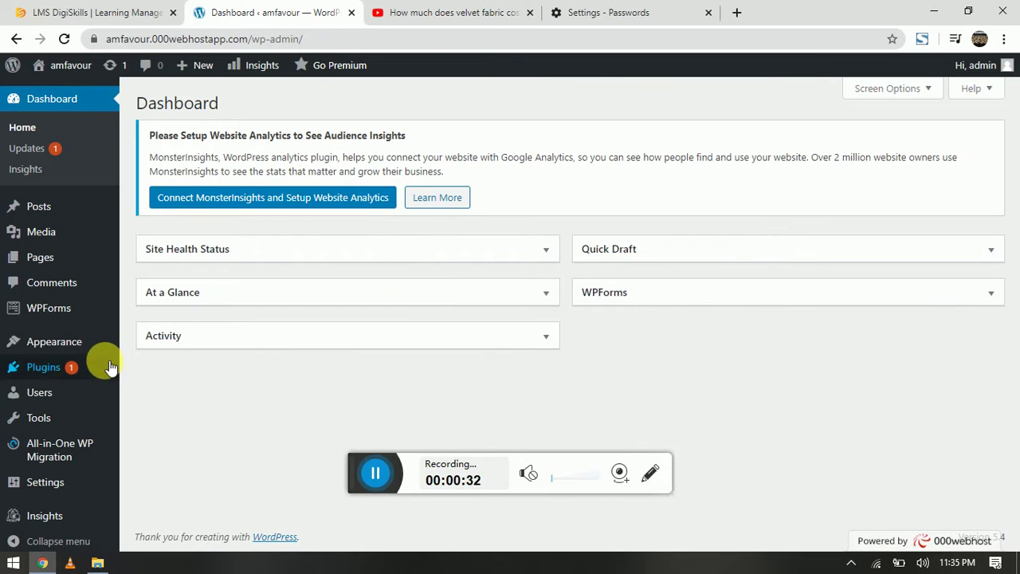
pyautogui.moveTo(71, 346)
pyautogui.click(154, 332)
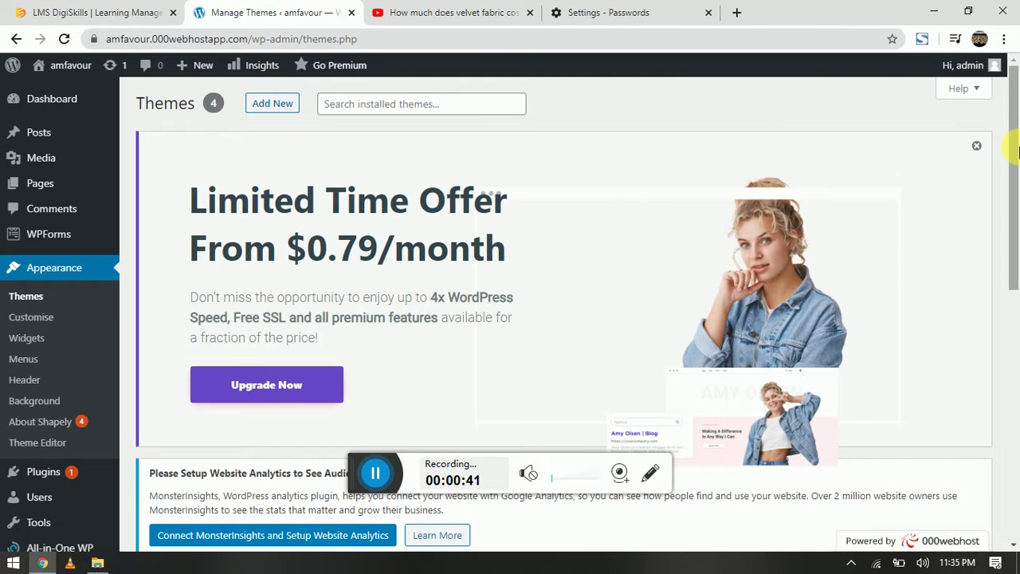
# Activate the Twenty Seventeen theme from the installed themes list.
pyautogui.moveTo(1016, 160); pyautogui.dragTo(1019, 363)
pyautogui.moveTo(740, 237)
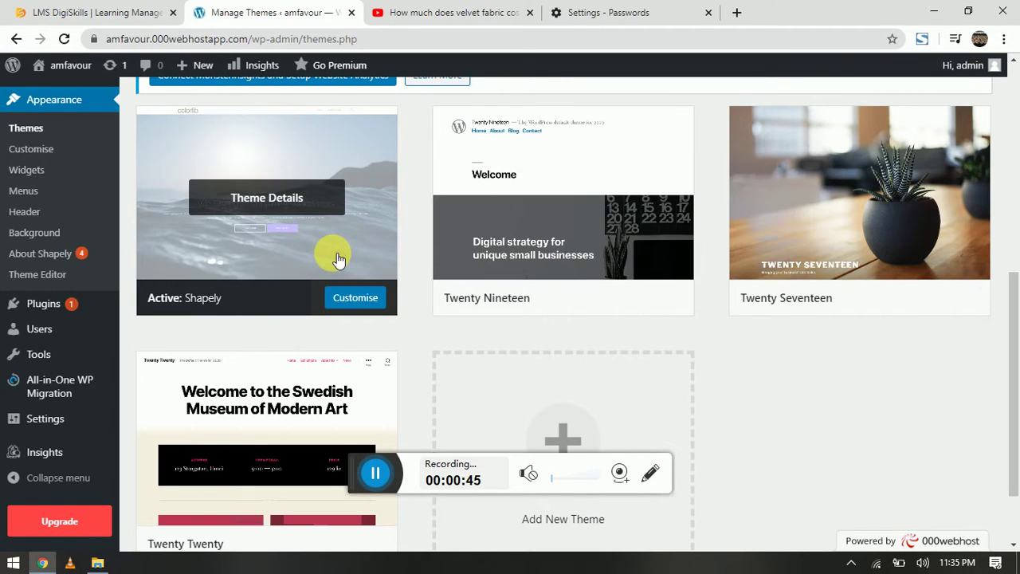
pyautogui.click(874, 300)
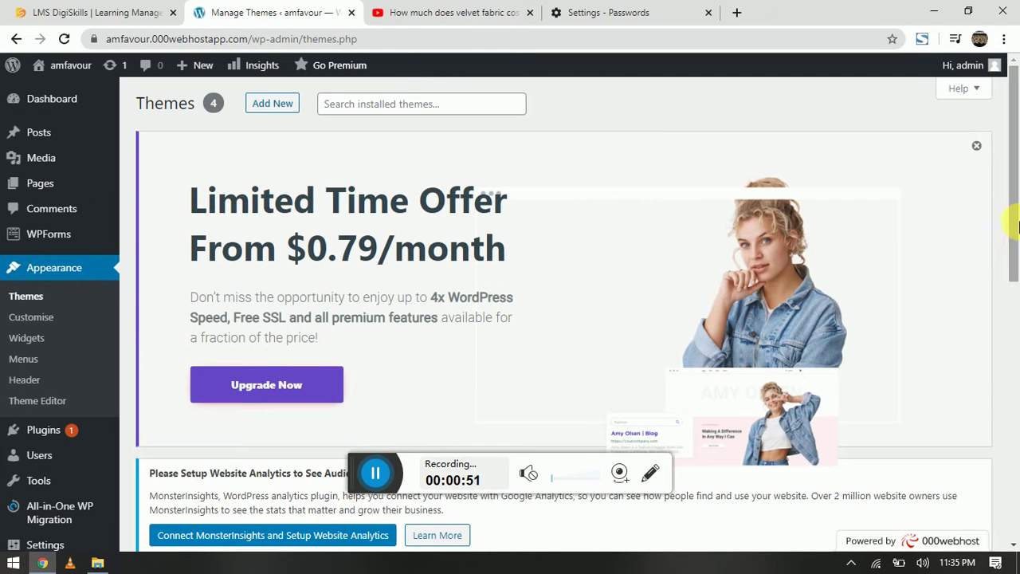
# Visit the live site and examine its header image, site title and posts area under the activated theme.
pyautogui.scroll(-3, 1017, 96)
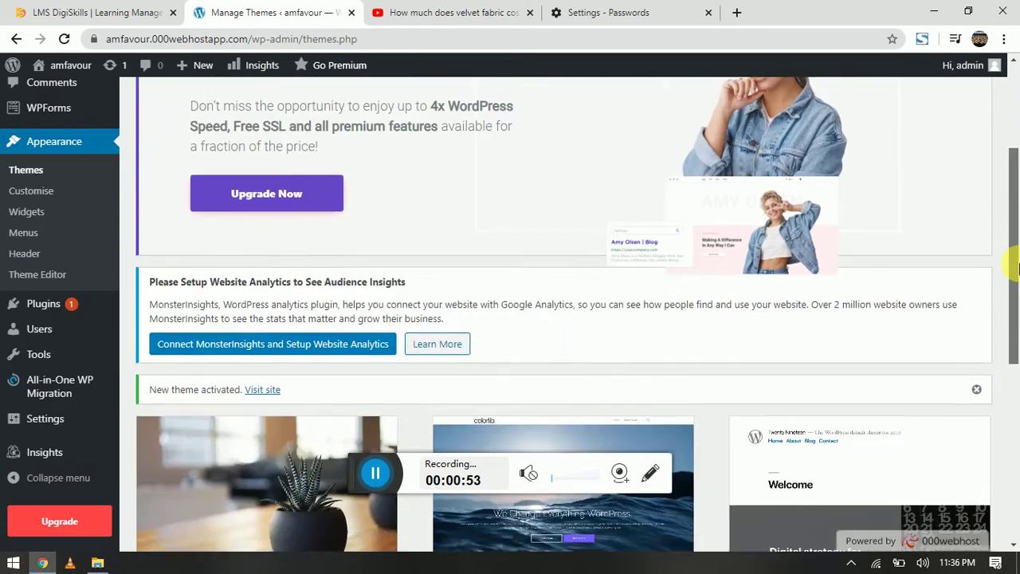
pyautogui.click(273, 295)
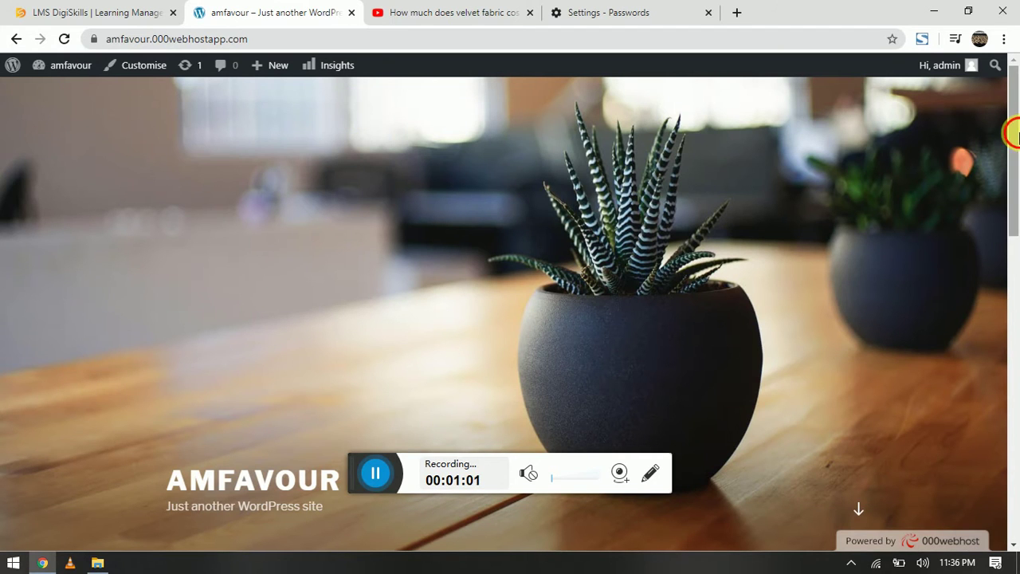
pyautogui.moveTo(1017, 202); pyautogui.dragTo(1015, 229)
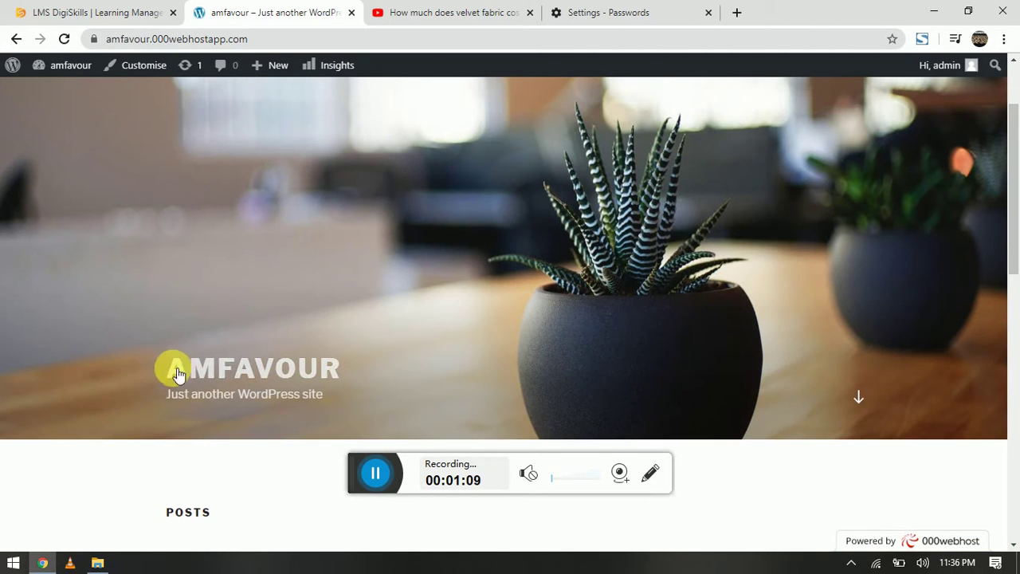
pyautogui.moveTo(155, 367); pyautogui.dragTo(360, 368)
pyautogui.click(423, 354)
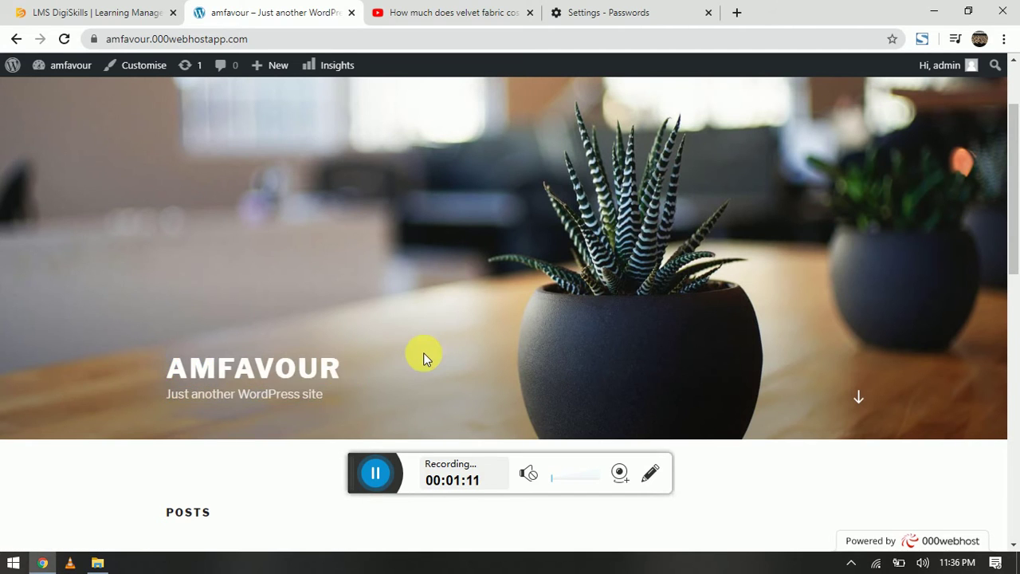
pyautogui.scroll(2, 423, 354)
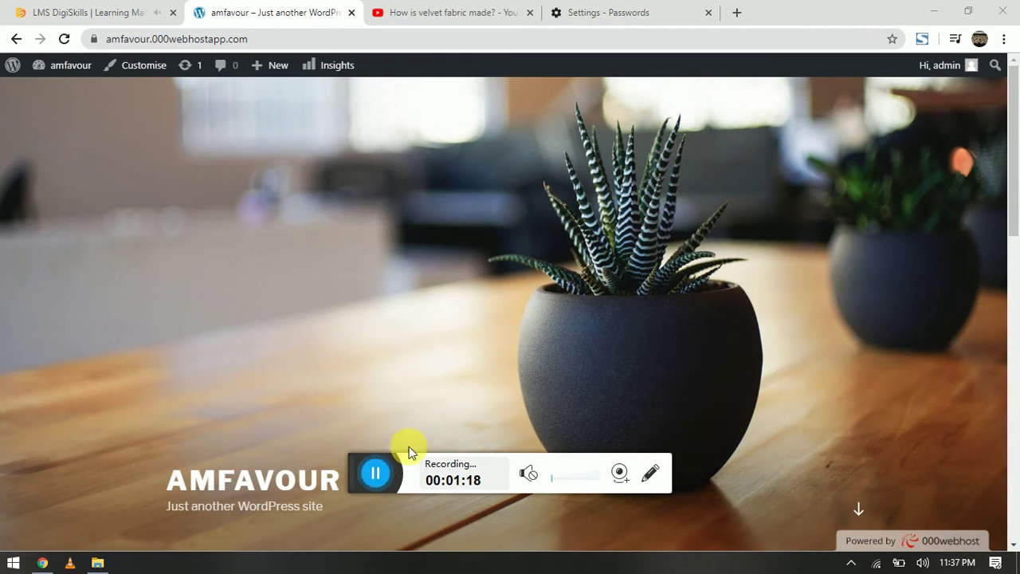
# Return to the installed themes and activate Twenty Seventeen again from its theme details.
pyautogui.click(18, 40)
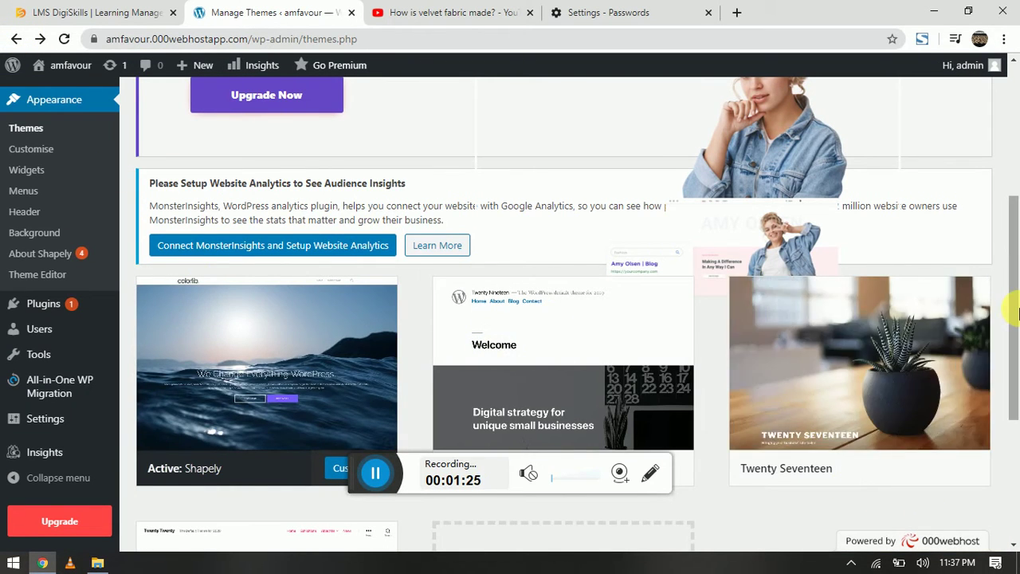
pyautogui.moveTo(1017, 313)
pyautogui.mouseDown()
pyautogui.moveTo(1017, 461)
pyautogui.moveTo(1017, 295)
pyautogui.mouseUp()
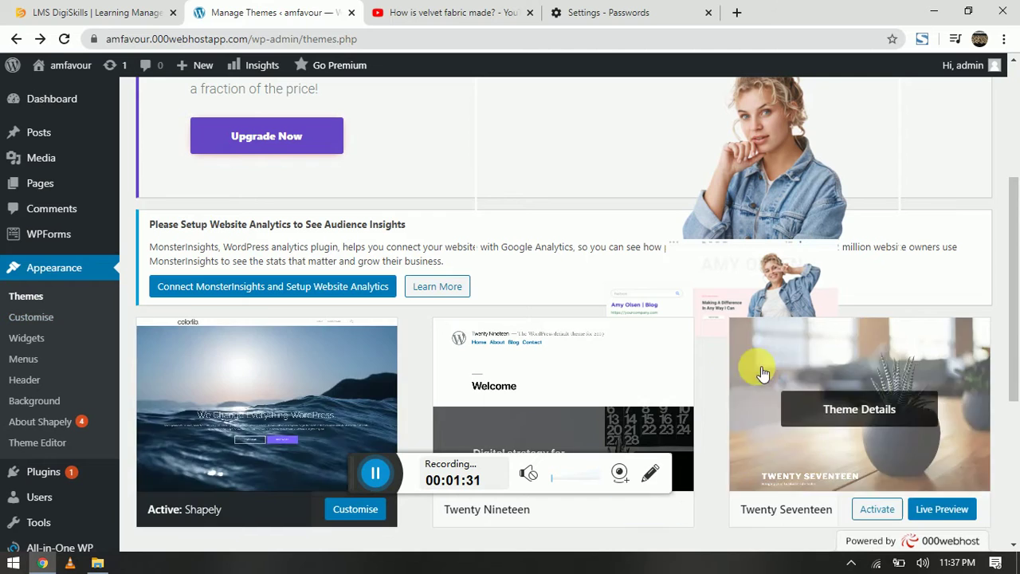
pyautogui.click(763, 372)
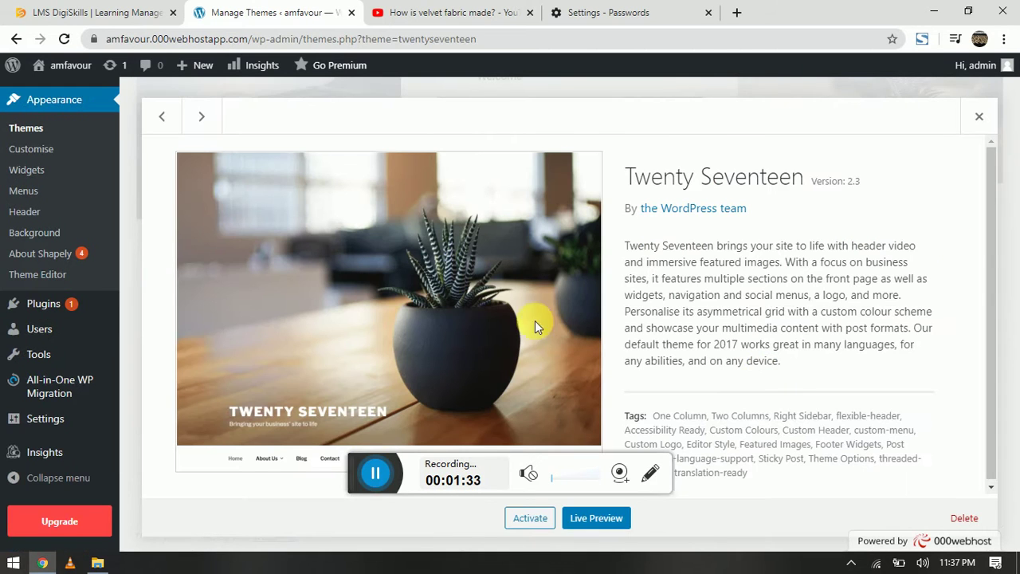
pyautogui.moveTo(992, 180); pyautogui.dragTo(1000, 261)
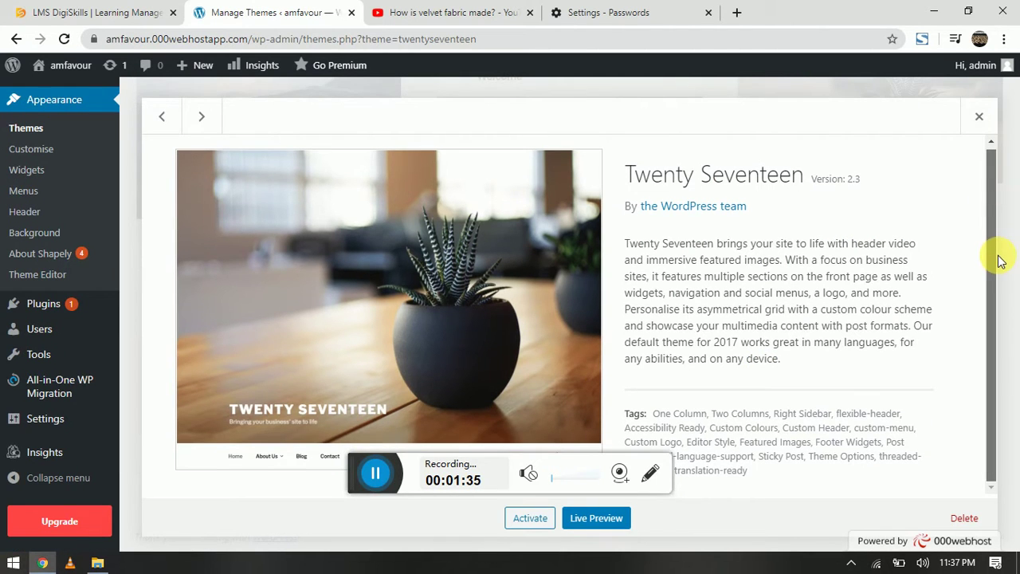
pyautogui.press('Escape')
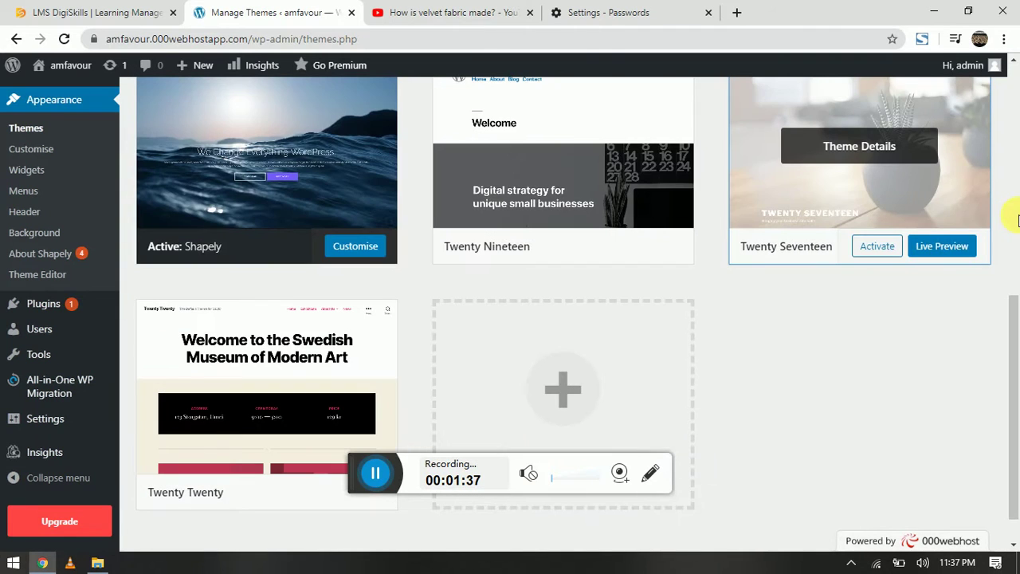
pyautogui.click(853, 206)
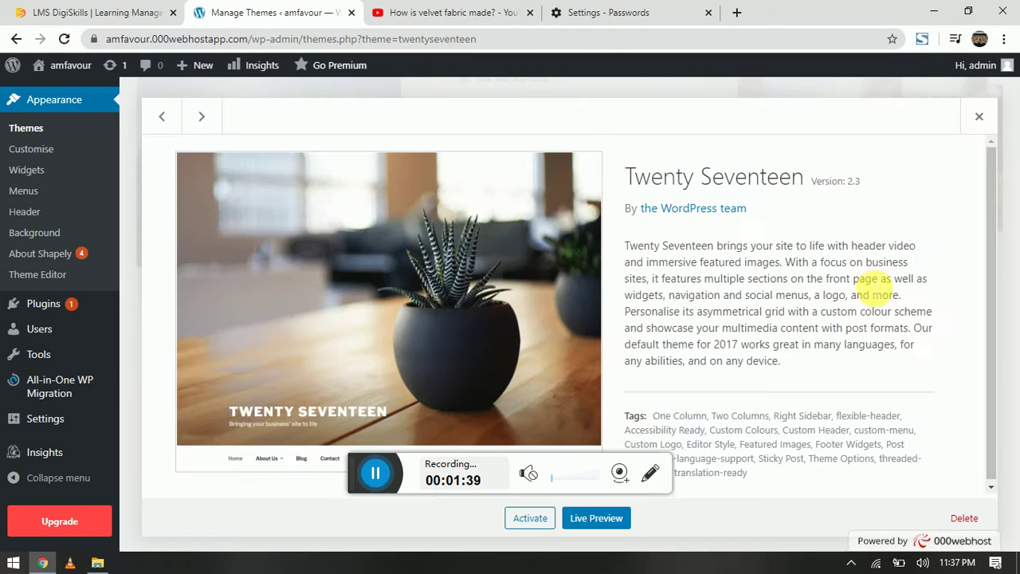
pyautogui.click(543, 521)
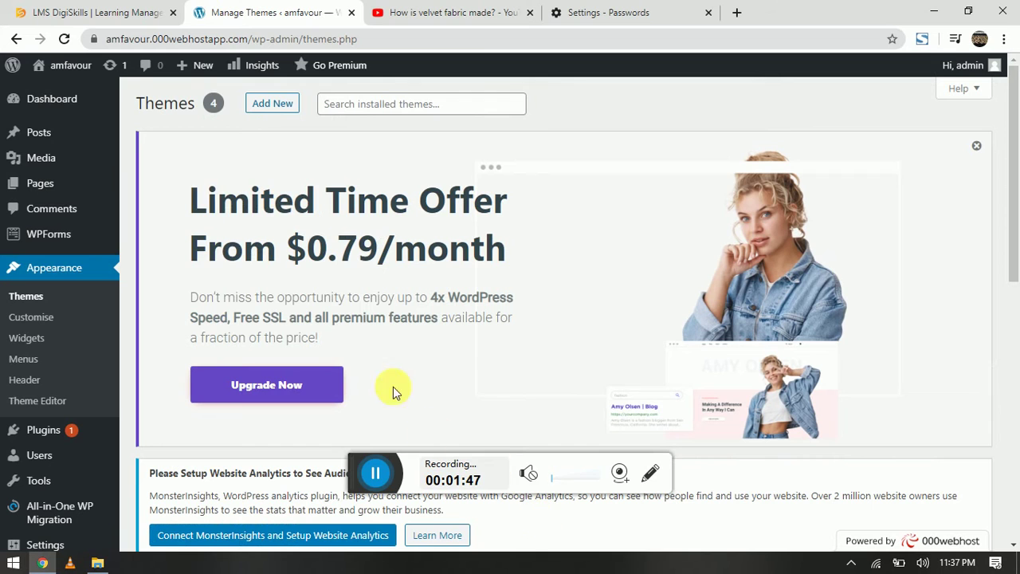
# Dismiss the offer banner and look over the active theme's site preview in the customiser.
pyautogui.click(978, 146)
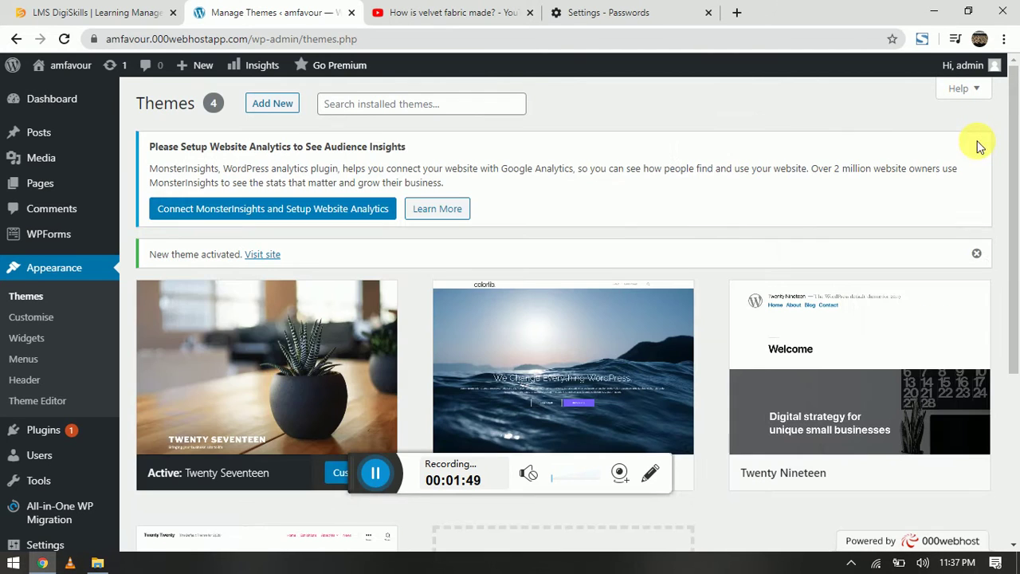
pyautogui.click(335, 472)
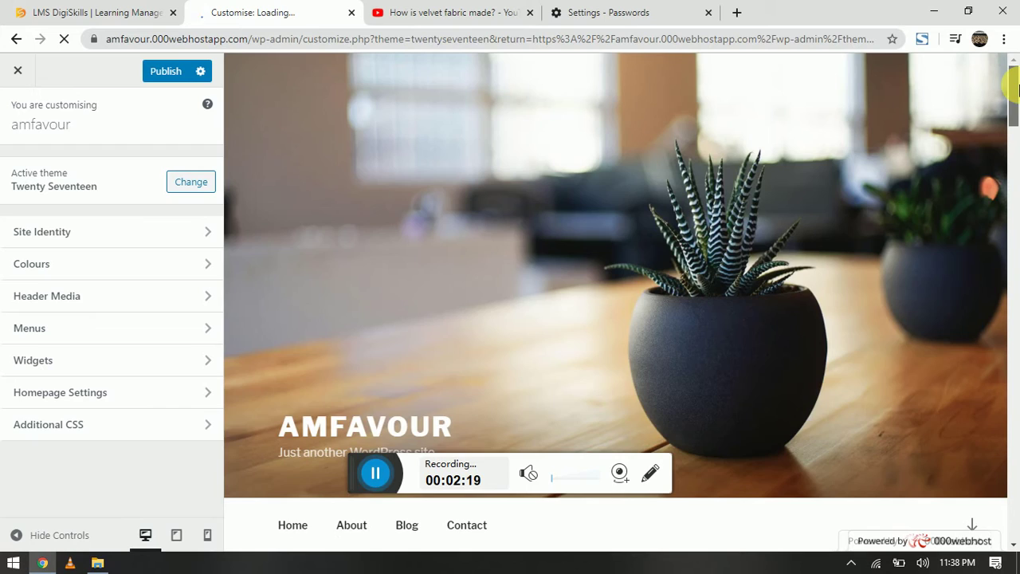
pyautogui.moveTo(1017, 90)
pyautogui.mouseDown()
pyautogui.moveTo(1016, 453)
pyautogui.moveTo(997, 201)
pyautogui.moveTo(1014, 542)
pyautogui.moveTo(1009, 85)
pyautogui.mouseUp()
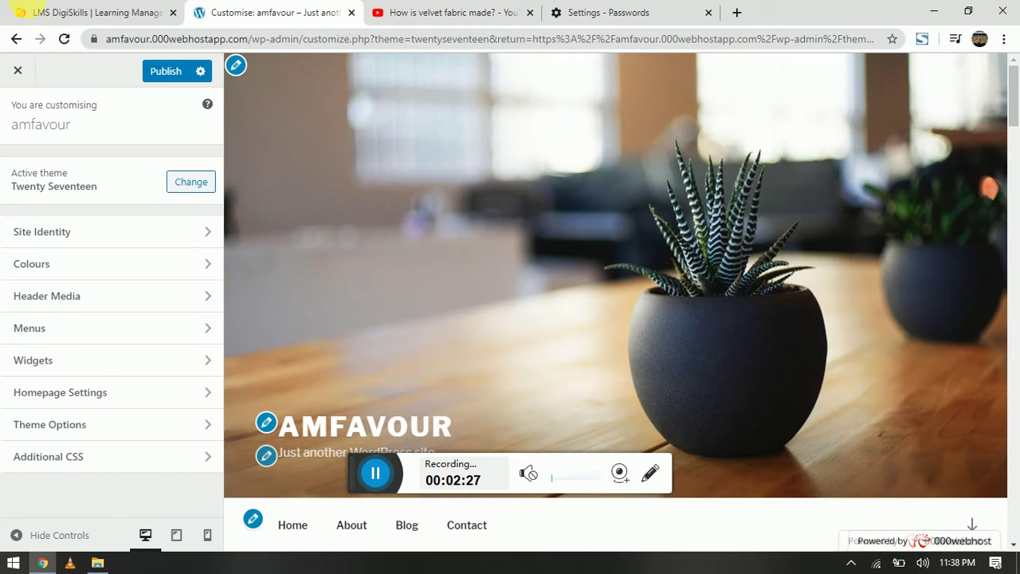
pyautogui.click(12, 67)
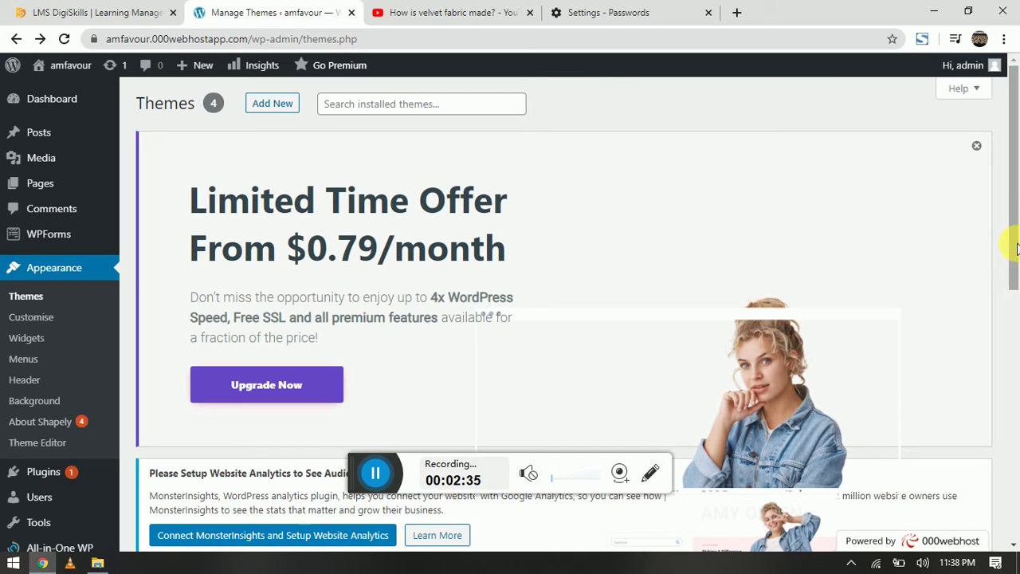
# Open the site customiser again from the themes page and look through the homepage preview.
pyautogui.scroll(-4, 980, 145)
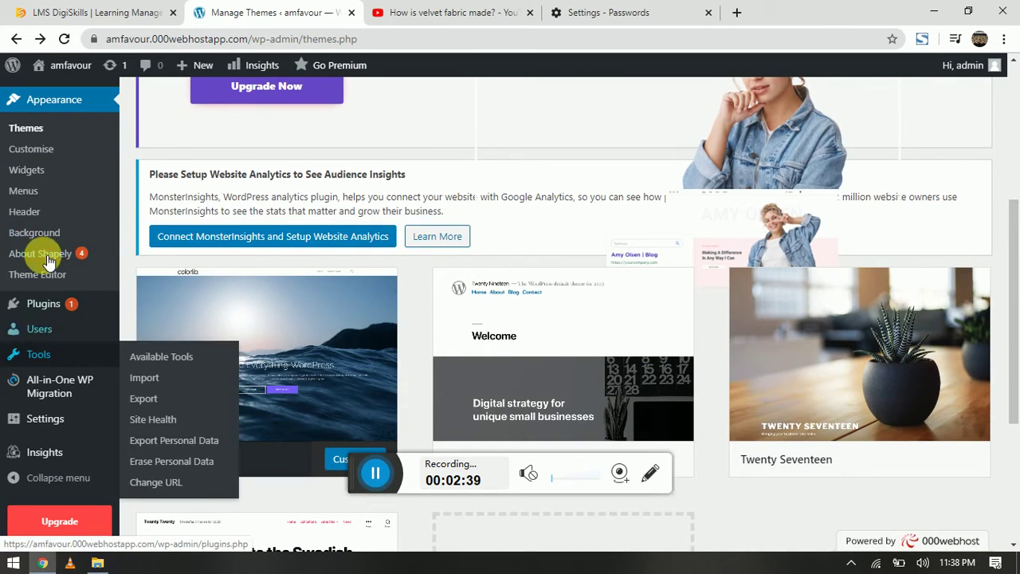
pyautogui.click(40, 152)
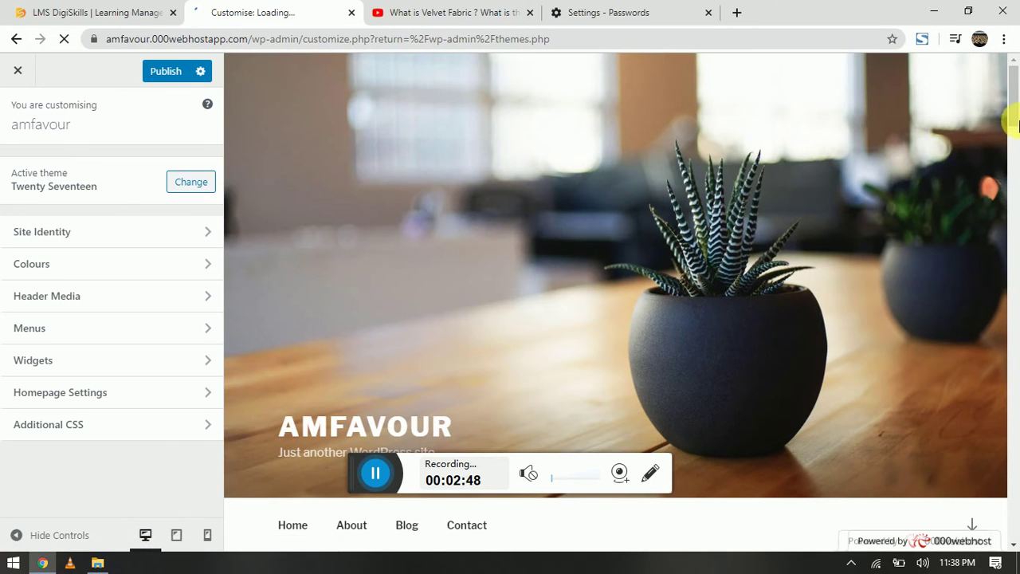
pyautogui.scroll(-10, 1015, 119)
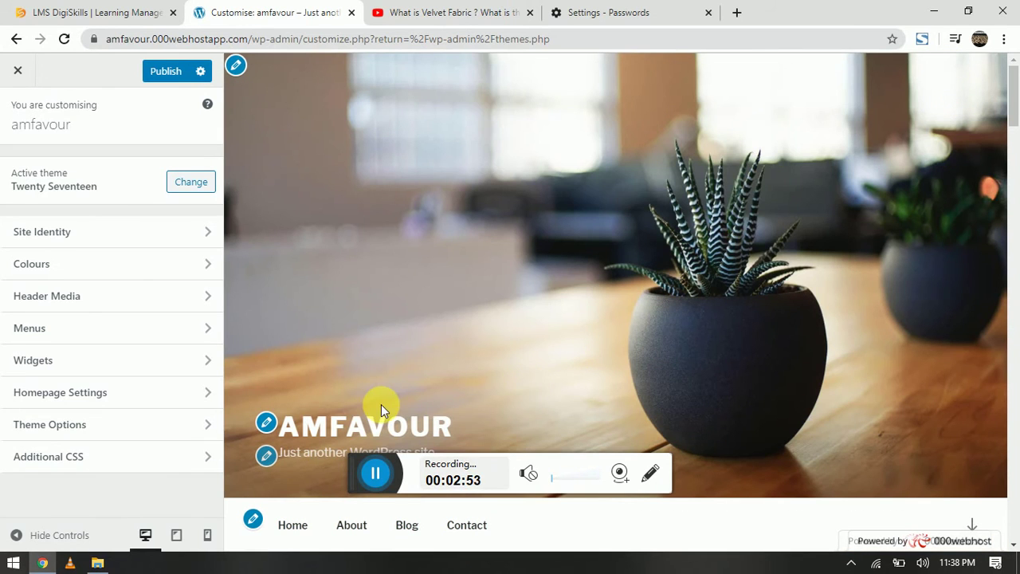
pyautogui.click(376, 473)
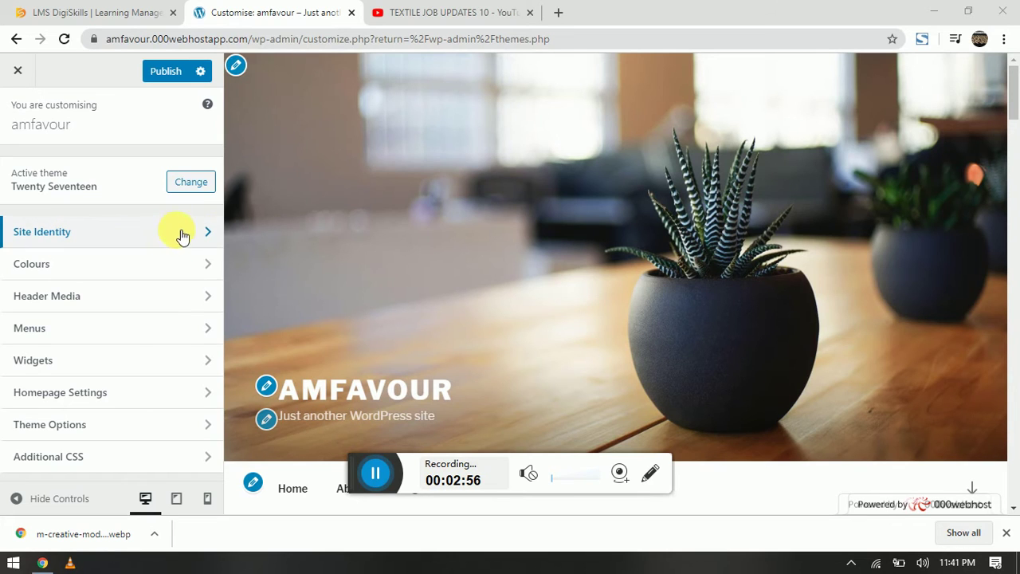
# Open the Site Identity settings and bring up the file upload for choosing a logo.
pyautogui.click(211, 233)
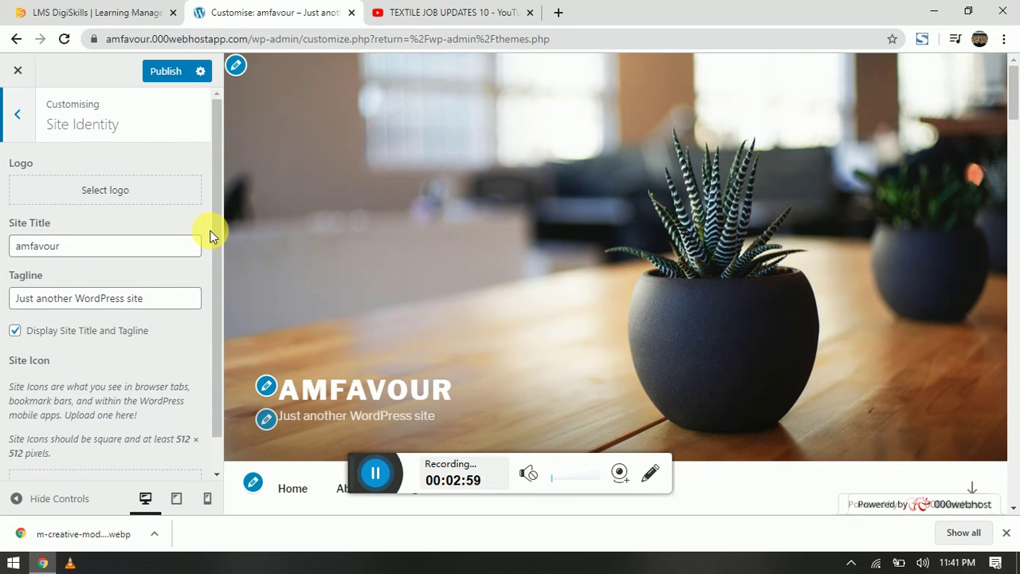
pyautogui.click(111, 194)
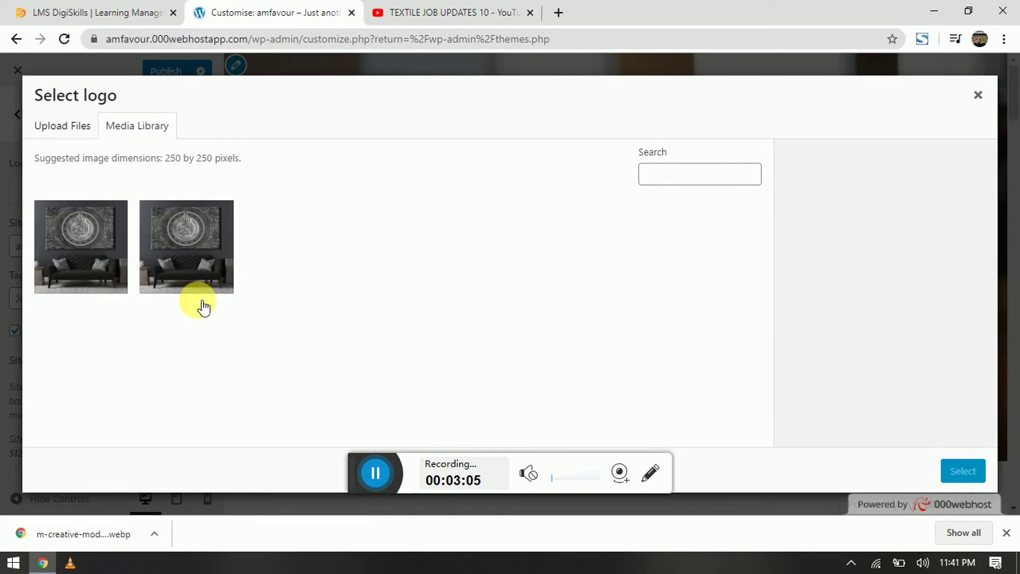
pyautogui.click(72, 130)
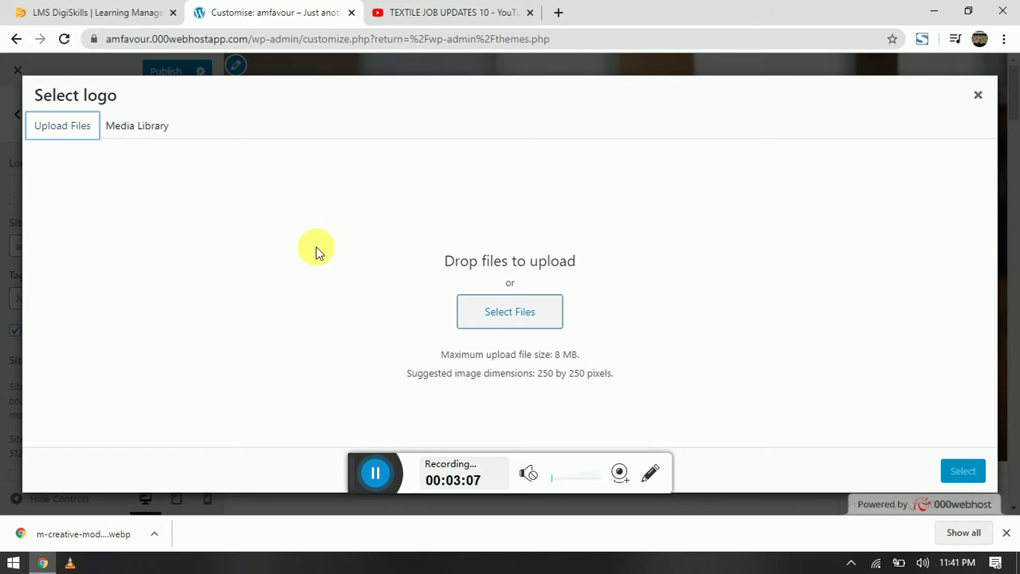
# Browse the Desktop, Documents, Downloads, Music and Pictures folders for a suitable logo image, and close the file chooser.
pyautogui.click(533, 315)
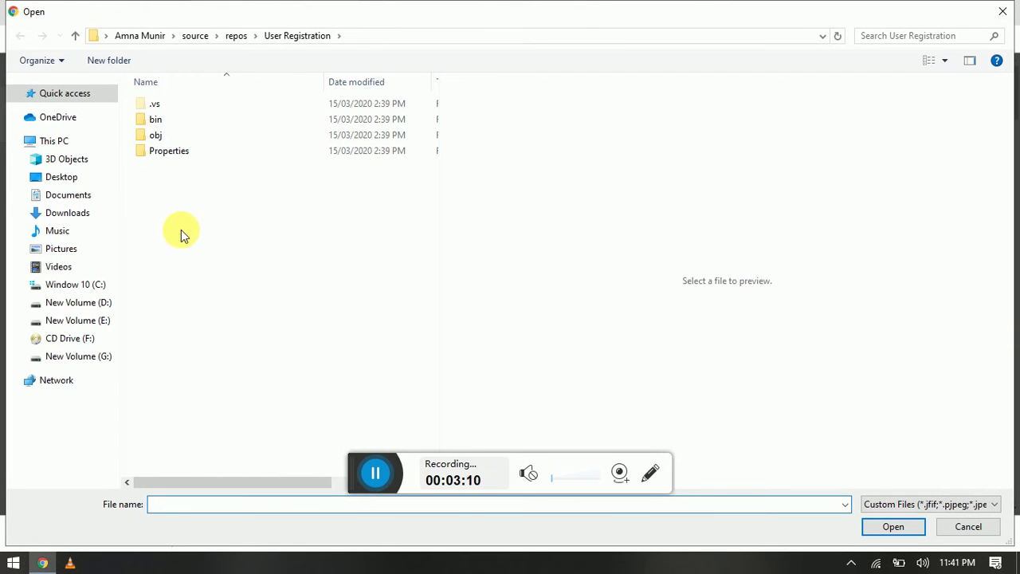
pyautogui.click(70, 177)
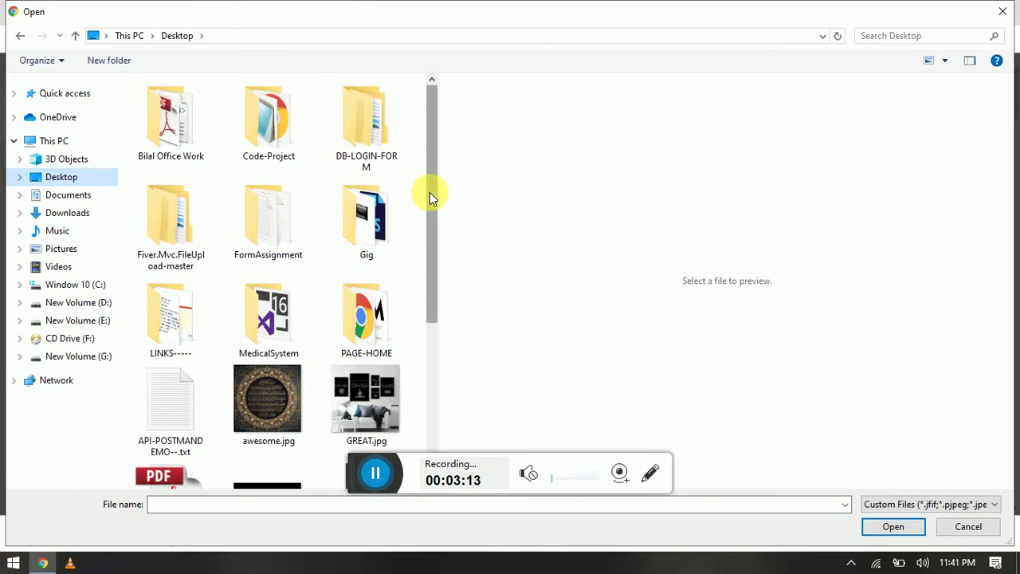
pyautogui.moveTo(430, 192); pyautogui.dragTo(441, 390)
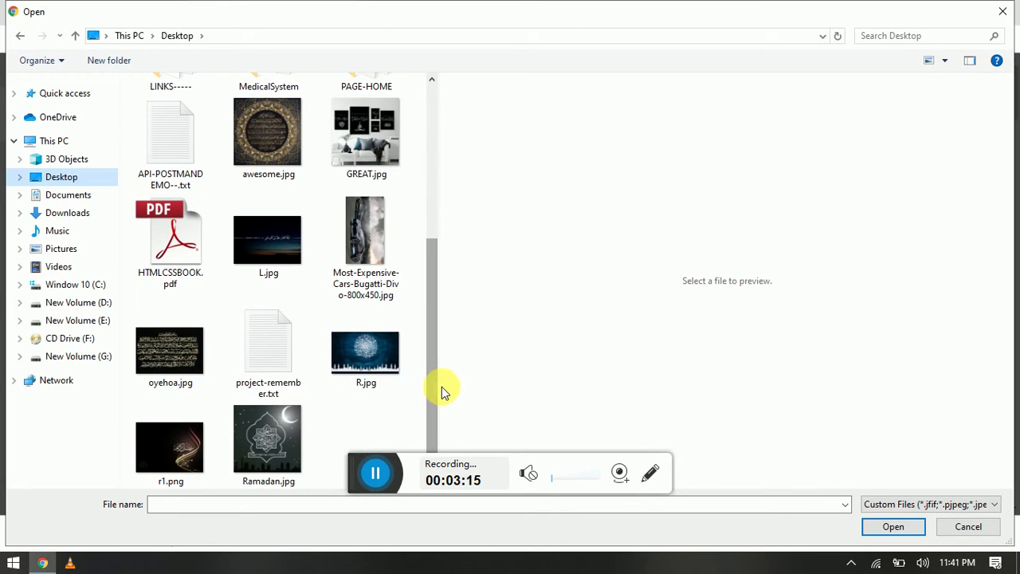
pyautogui.scroll(3, 271, 279)
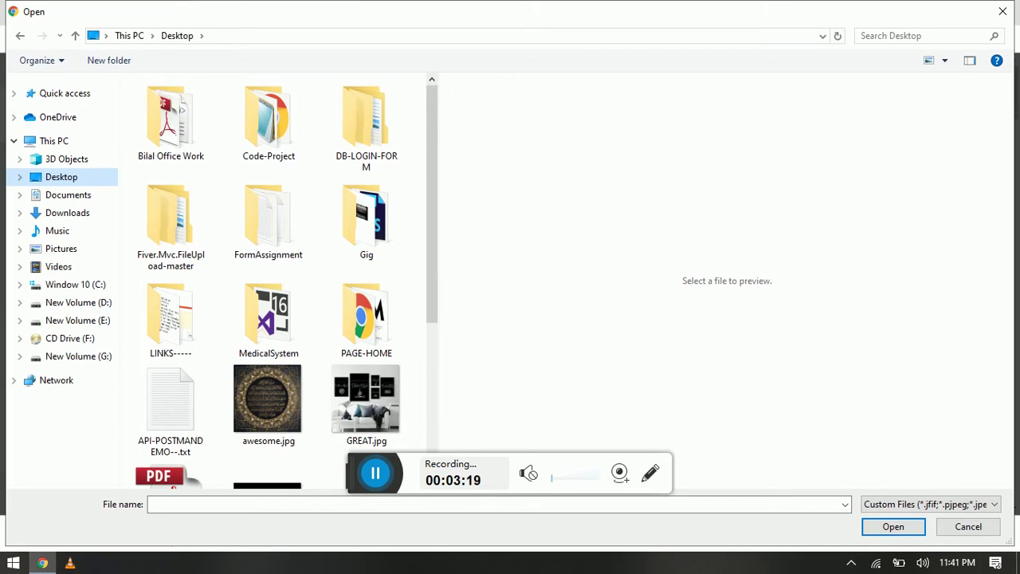
pyautogui.scroll(-3, 271, 279)
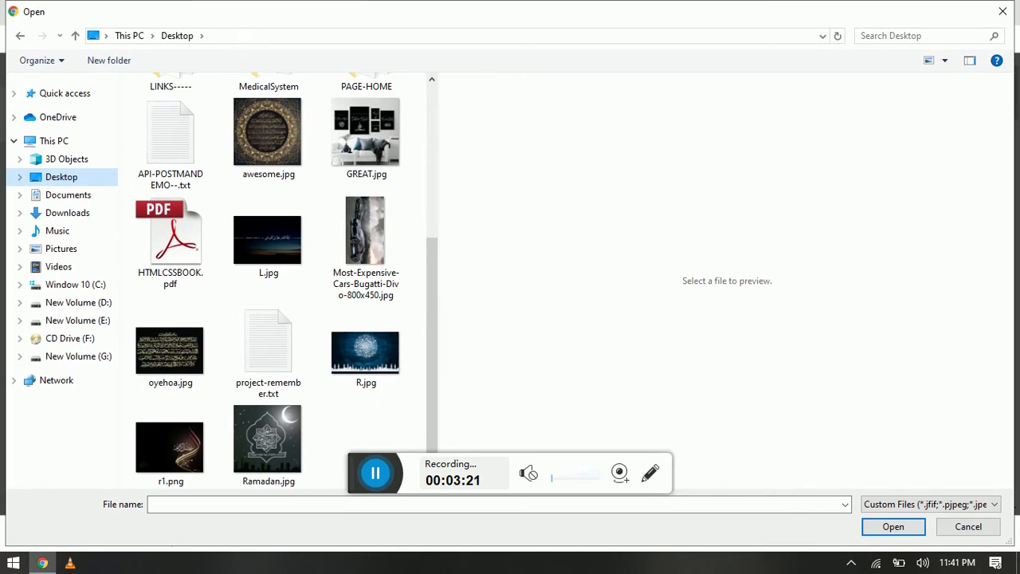
pyautogui.scroll(3, 271, 279)
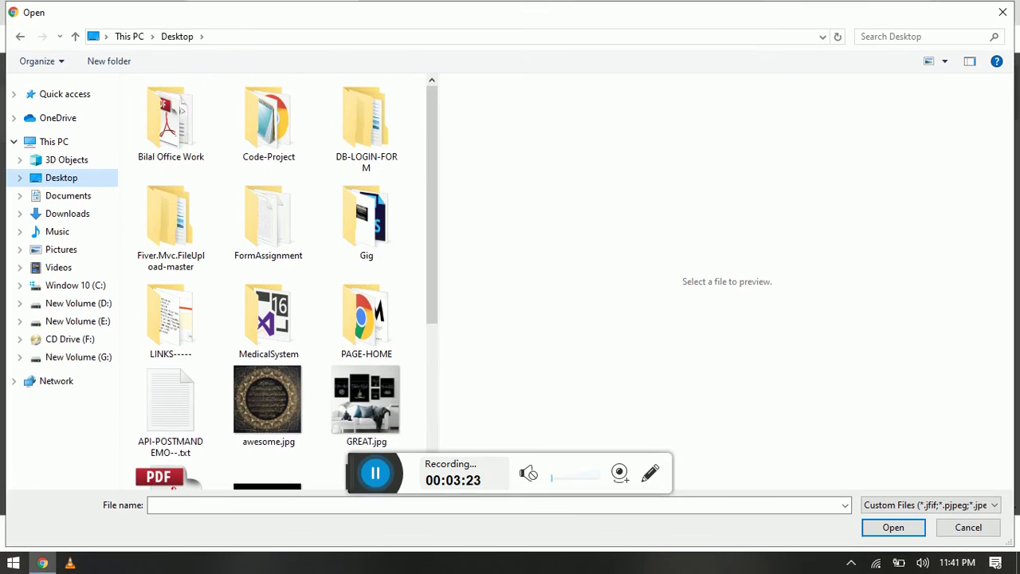
pyautogui.click(79, 197)
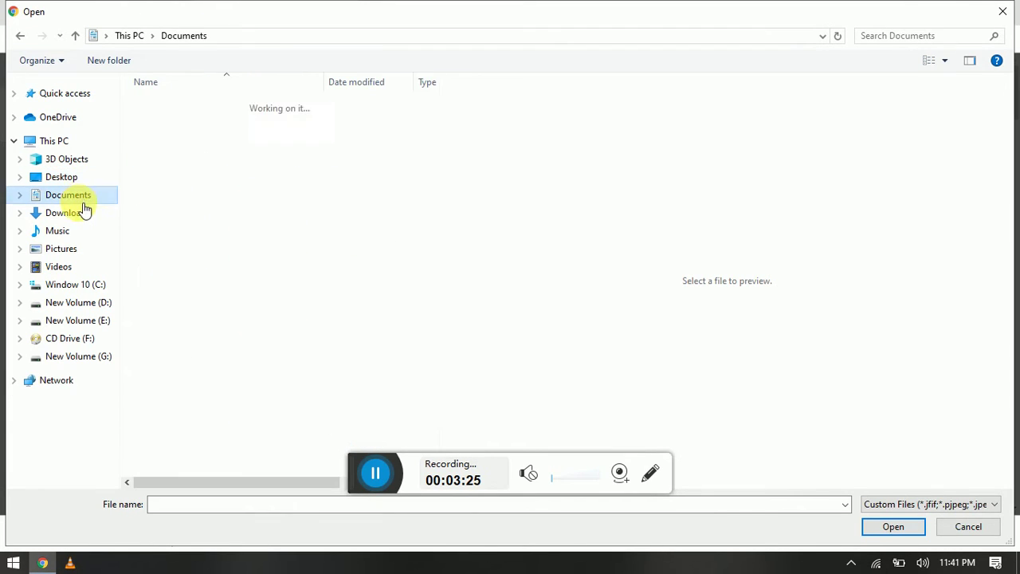
pyautogui.click(84, 217)
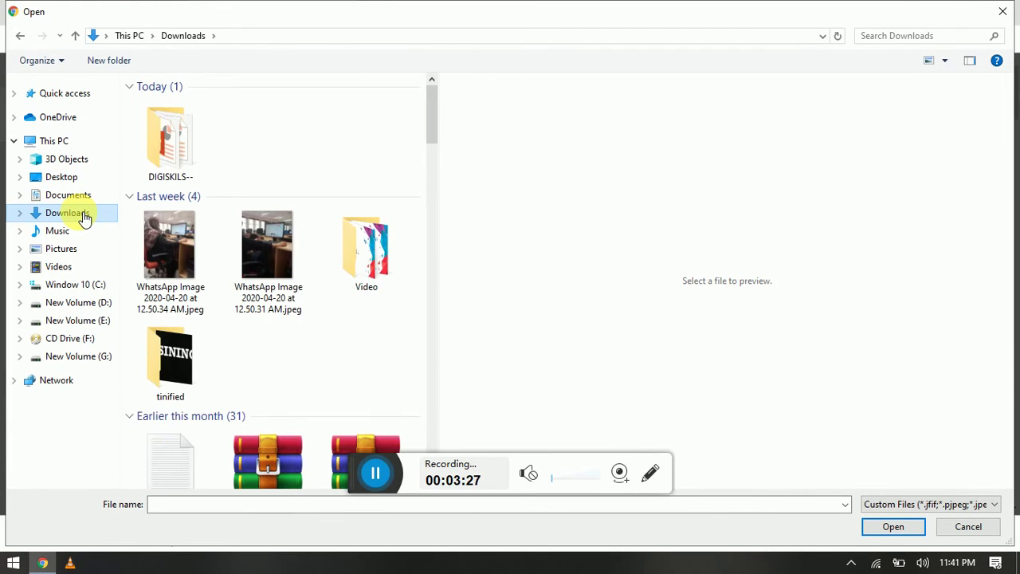
pyautogui.scroll(-15, 271, 279)
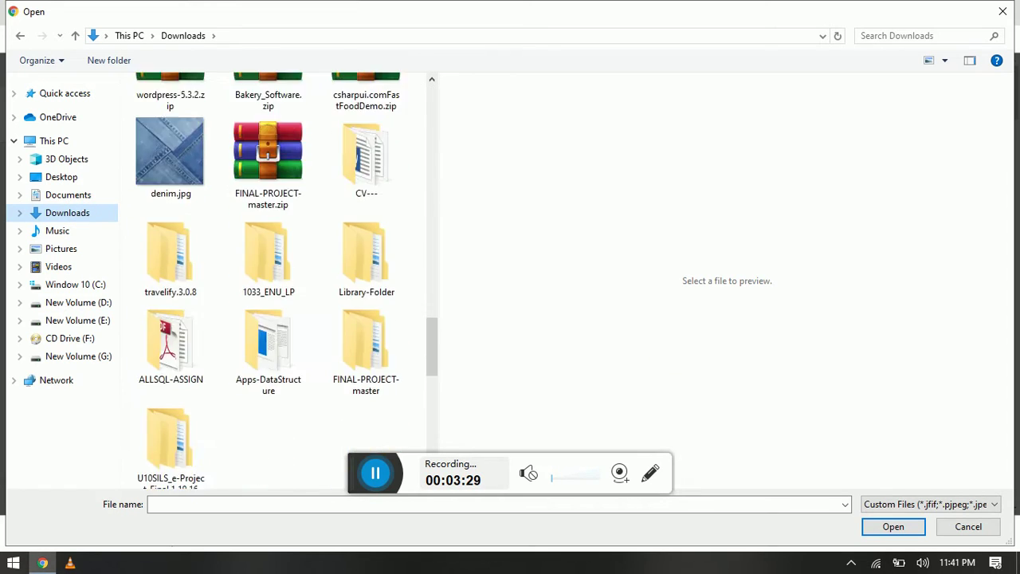
pyautogui.click(57, 230)
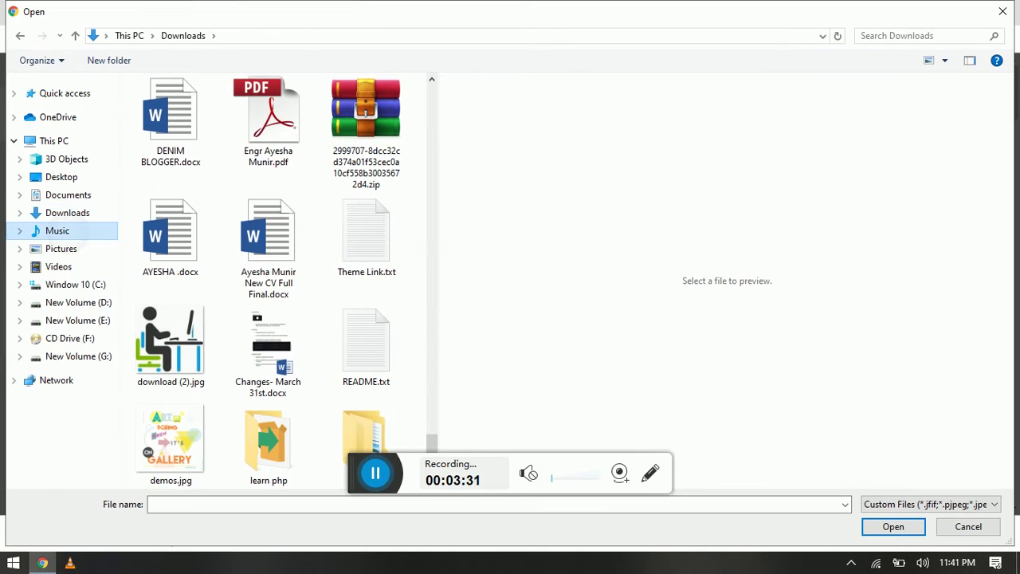
pyautogui.scroll(-2, 271, 279)
pyautogui.click(61, 248)
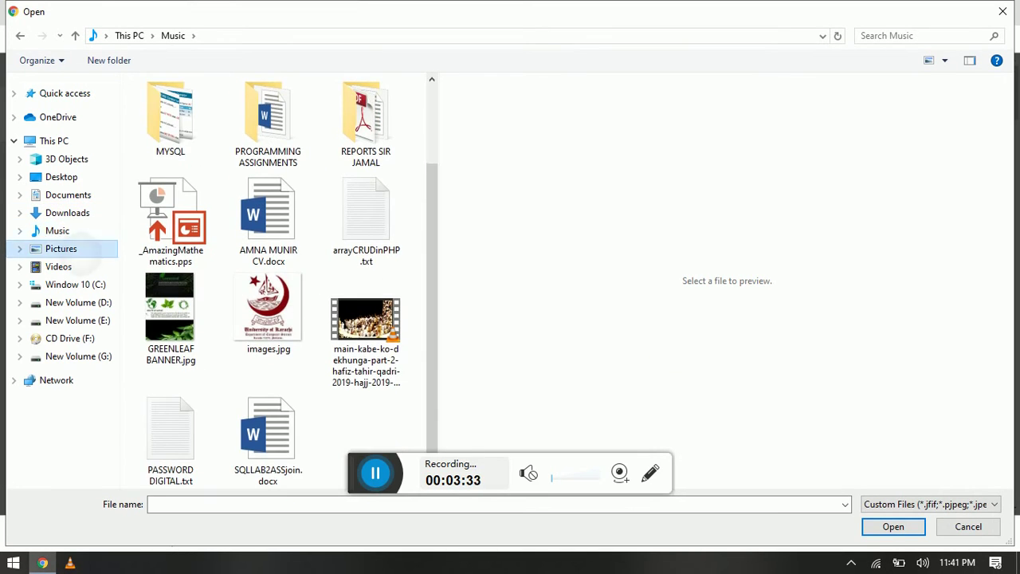
pyautogui.scroll(-1, 271, 279)
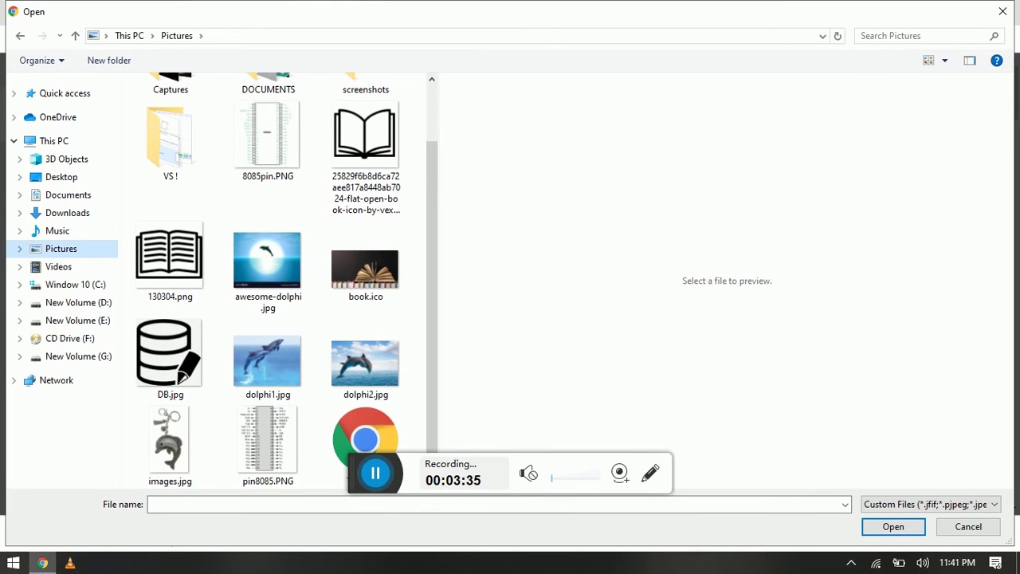
pyautogui.press('Escape')
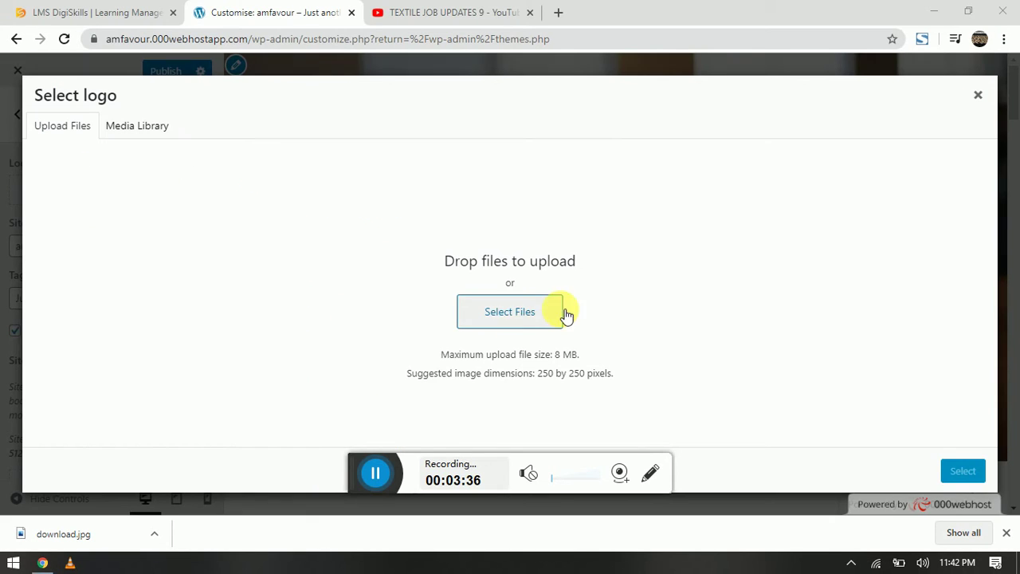
# Upload download.jpg from the Desktop's PAGE-HOME folder to the media library and close the logo selection without applying it.
pyautogui.click(506, 316)
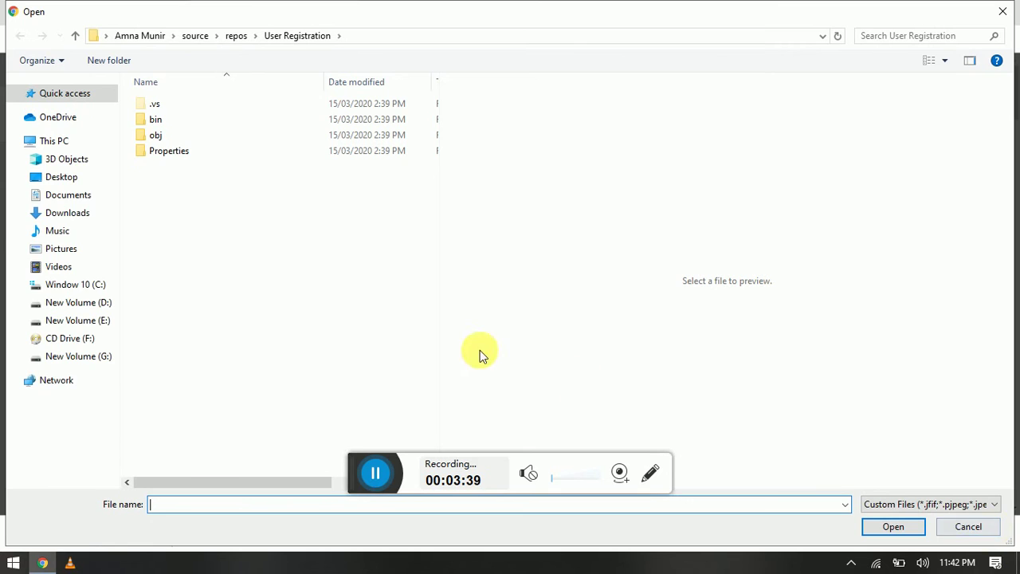
pyautogui.click(77, 181)
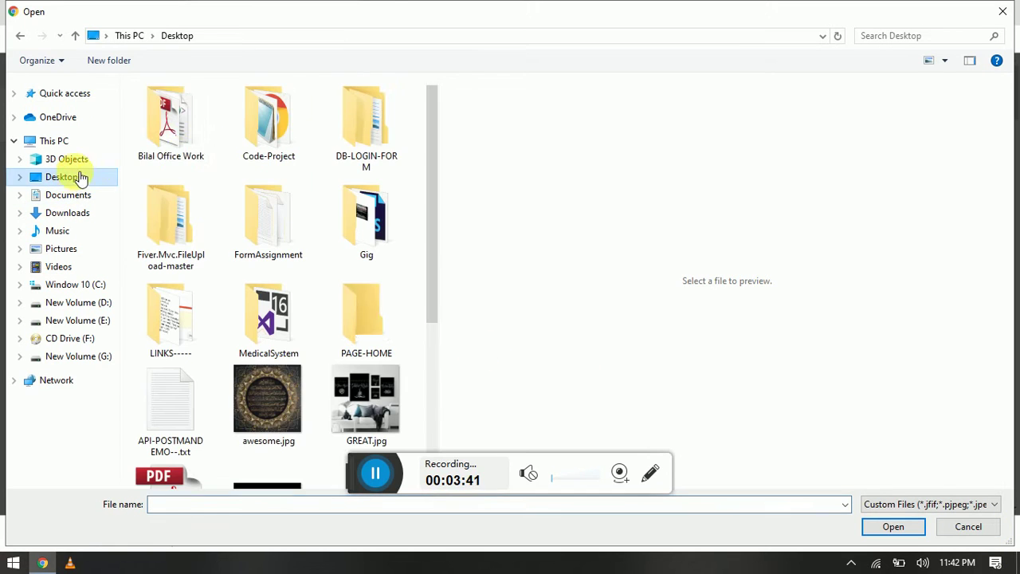
pyautogui.doubleClick(370, 297)
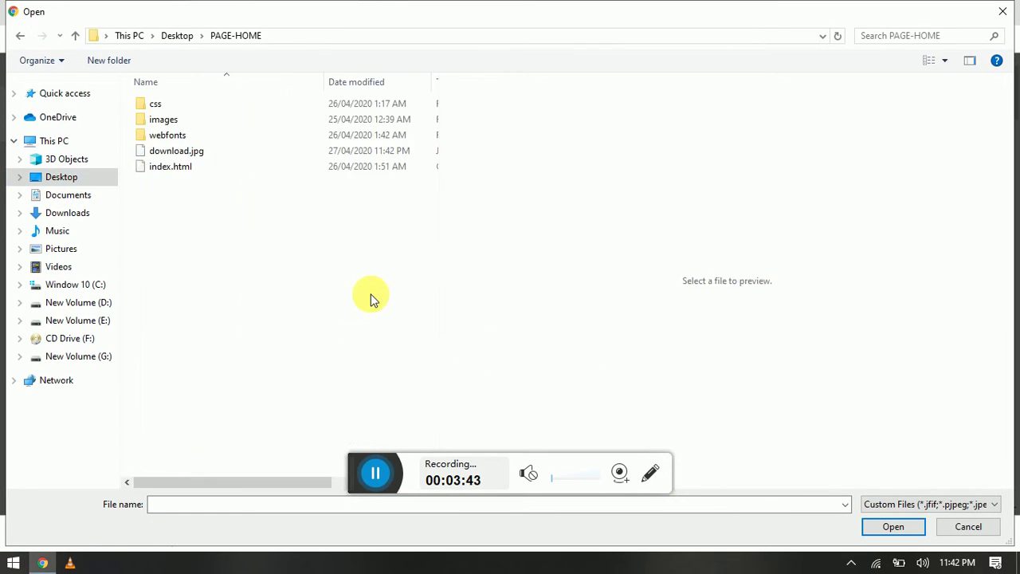
pyautogui.click(132, 151)
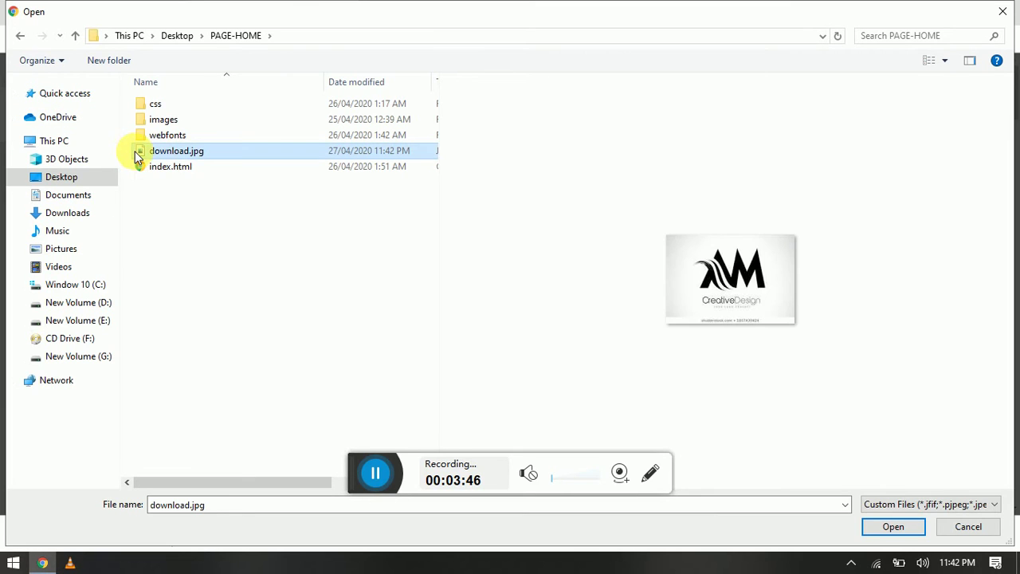
pyautogui.click(875, 532)
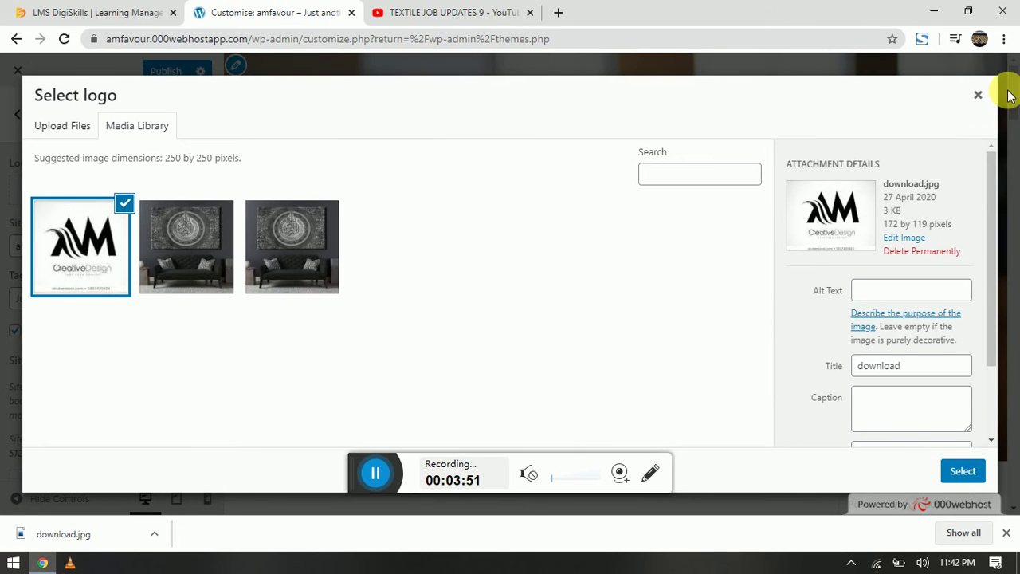
pyautogui.click(979, 95)
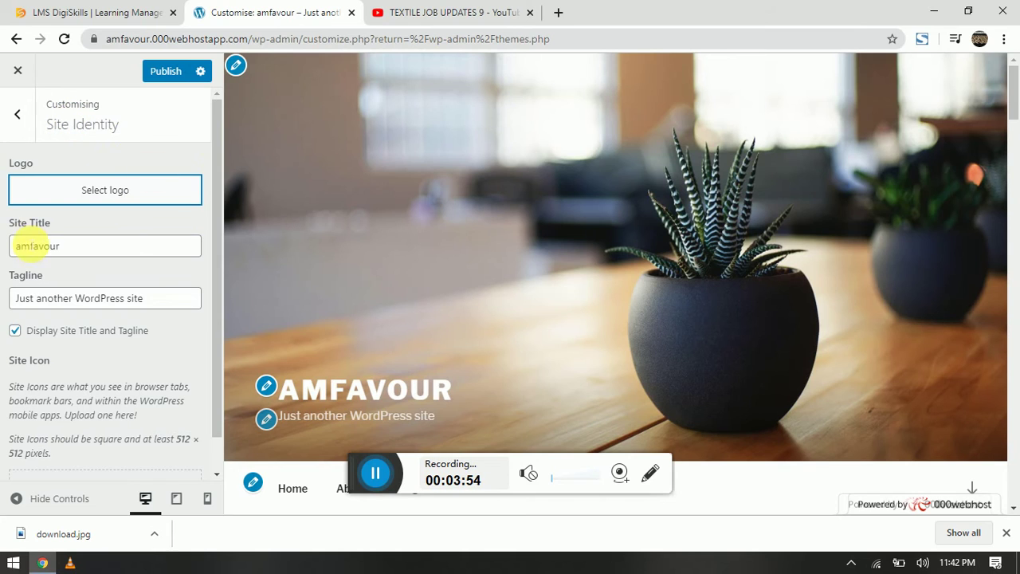
# Leave Site Identity, set the theme's colour scheme to Dark and look over the homepage preview.
pyautogui.click(17, 116)
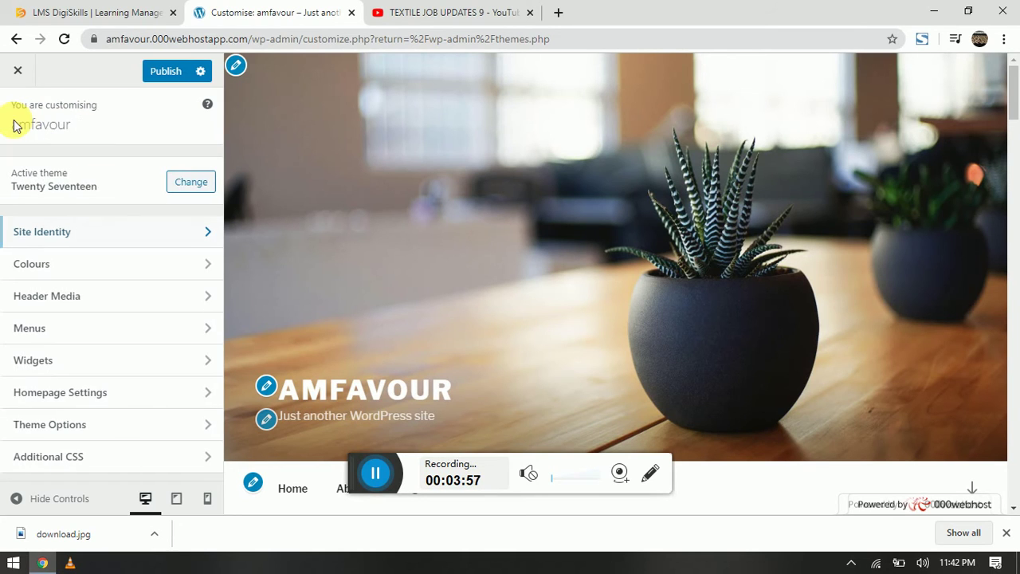
pyautogui.click(209, 267)
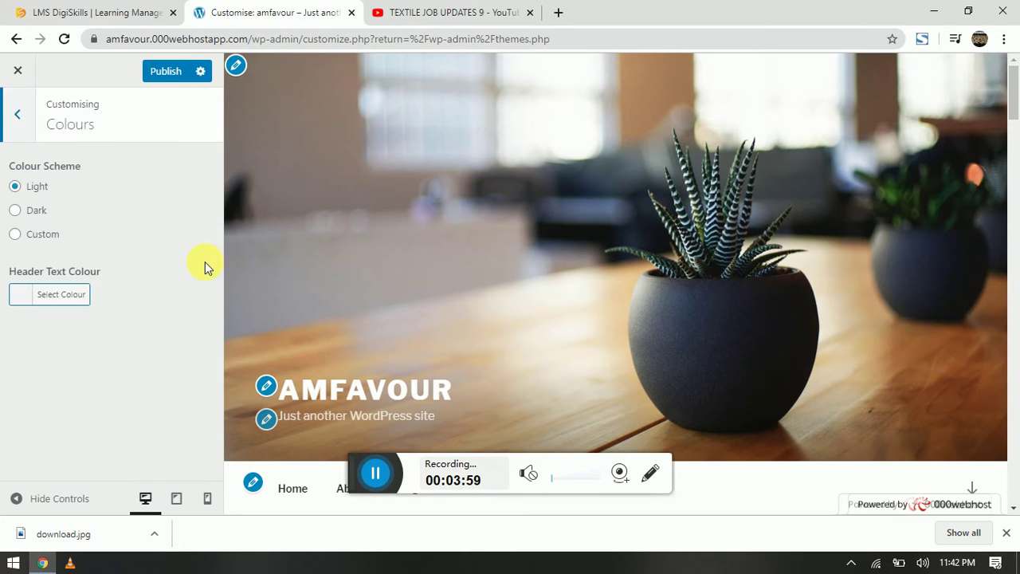
pyautogui.click(15, 211)
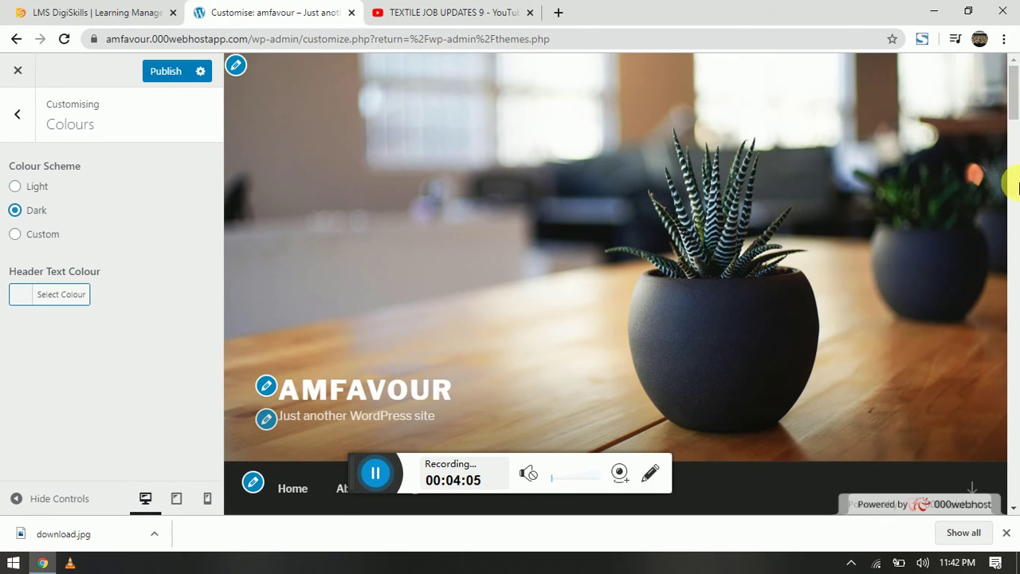
pyautogui.moveTo(1014, 76); pyautogui.dragTo(1009, 183)
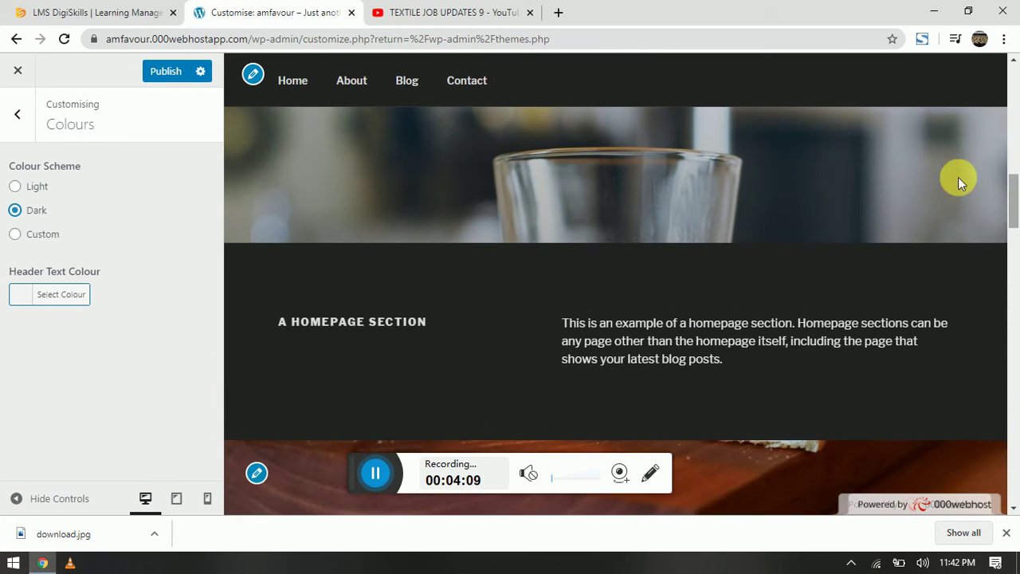
# Try the Light and Custom colour schemes on the homepage preview and return to Dark.
pyautogui.click(16, 186)
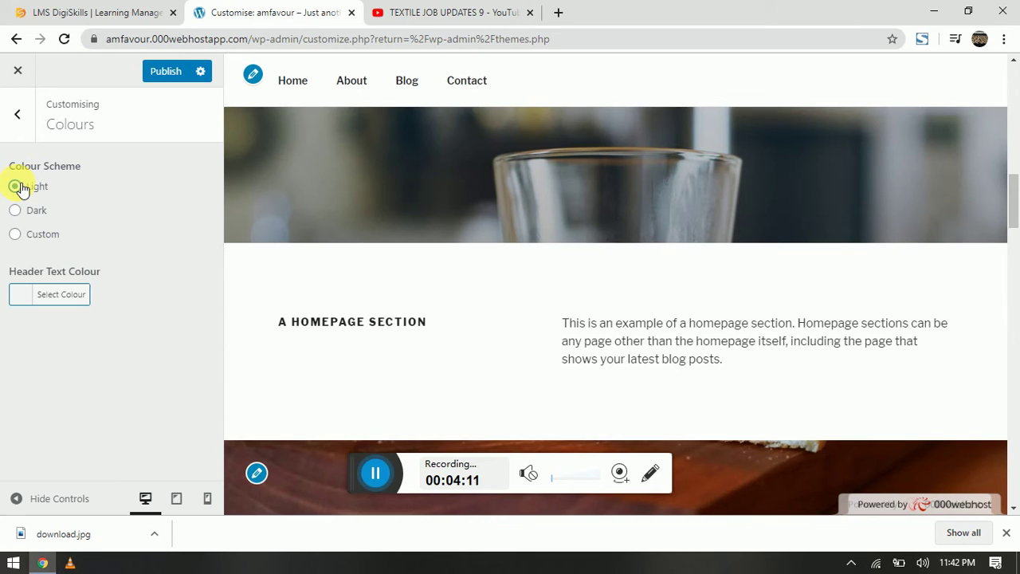
pyautogui.click(16, 234)
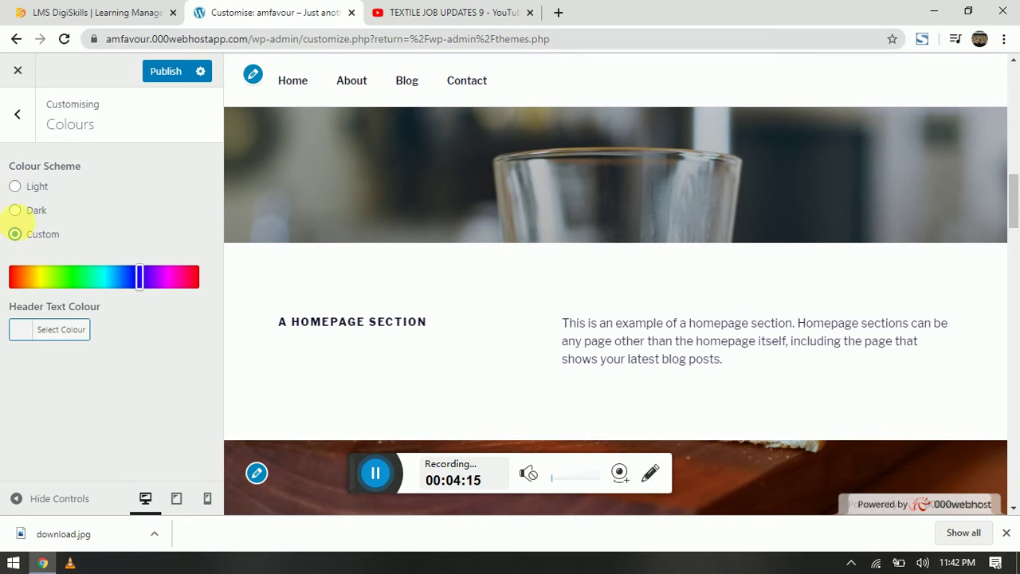
pyautogui.click(16, 211)
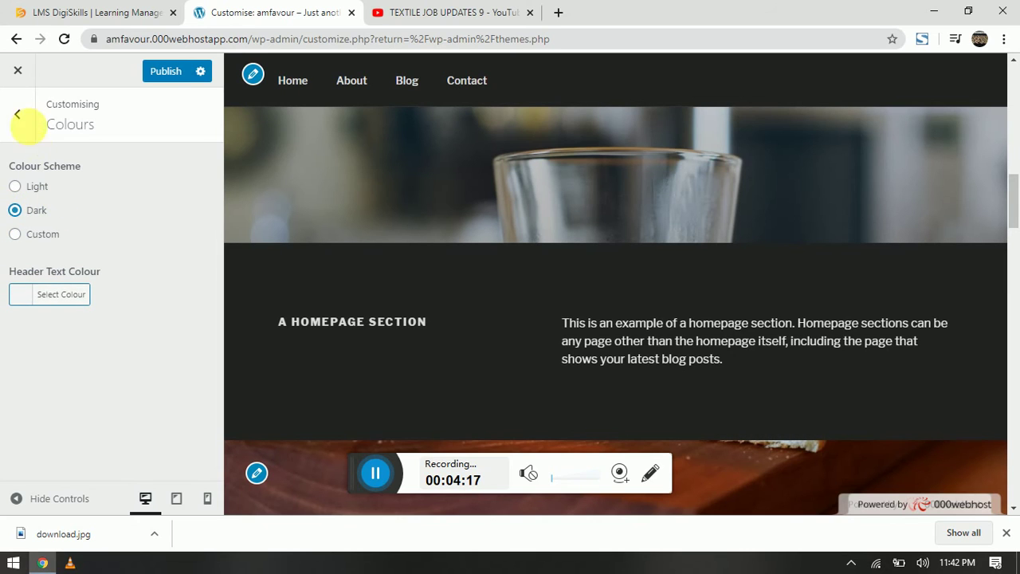
# Hide the current header image in the Header Media settings and check the site header in the preview.
pyautogui.click(19, 117)
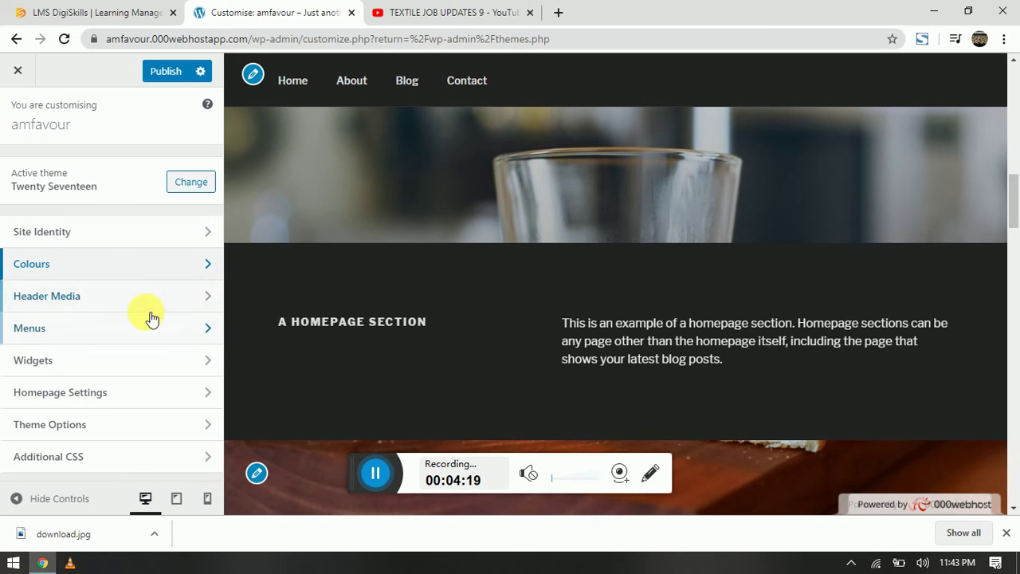
pyautogui.click(211, 299)
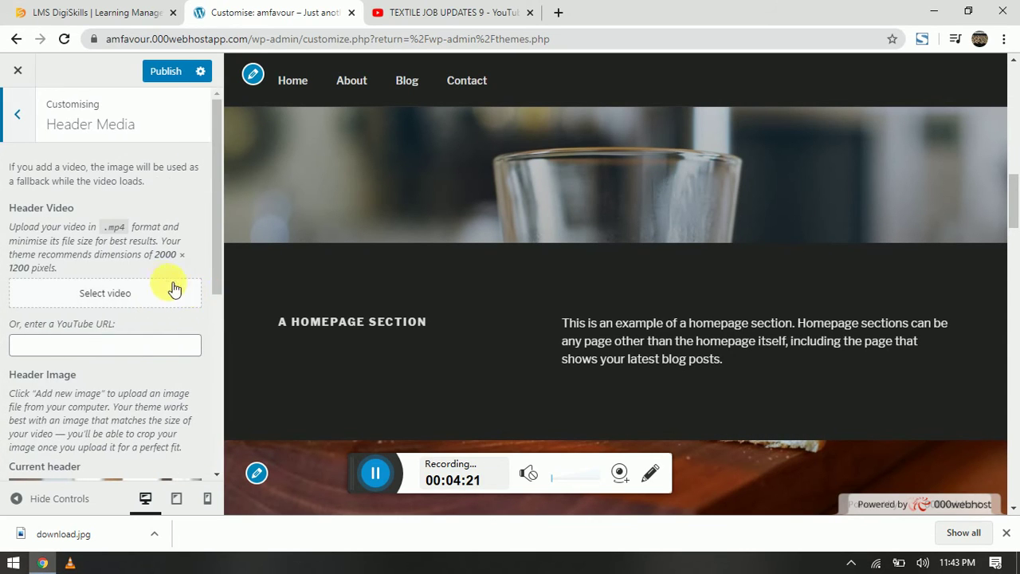
pyautogui.moveTo(218, 271); pyautogui.dragTo(221, 380)
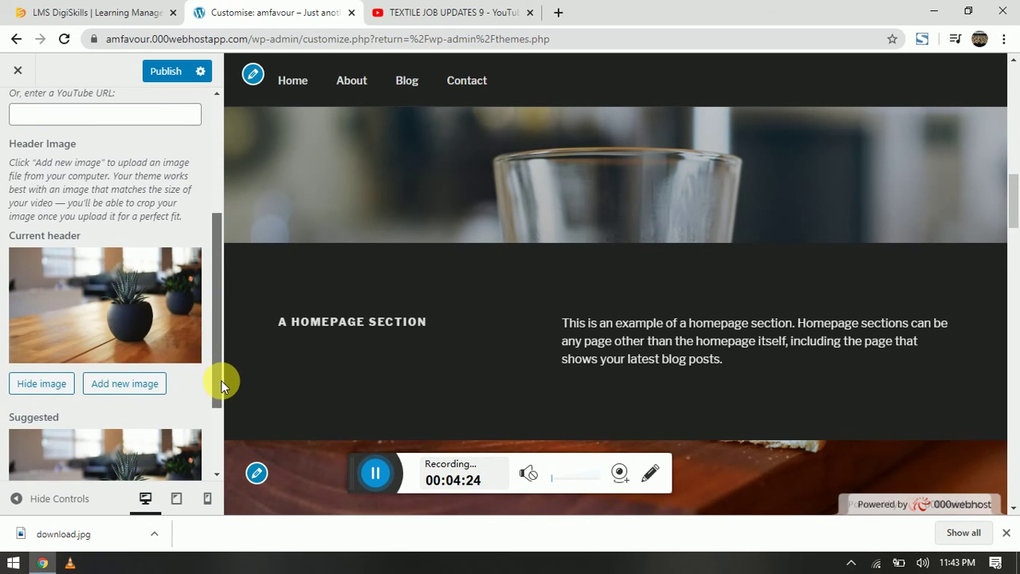
pyautogui.click(67, 386)
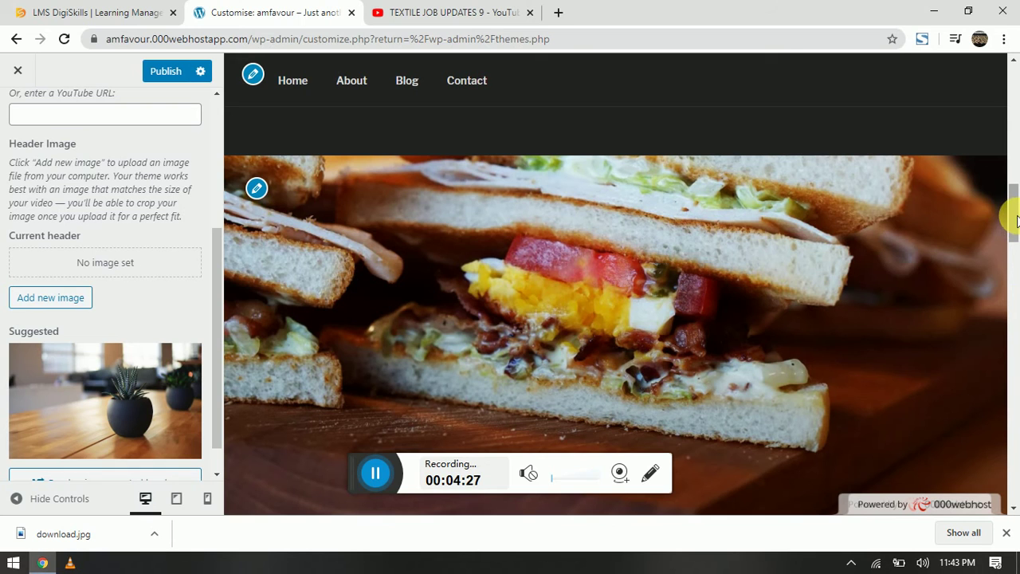
pyautogui.scroll(5, 1012, 123)
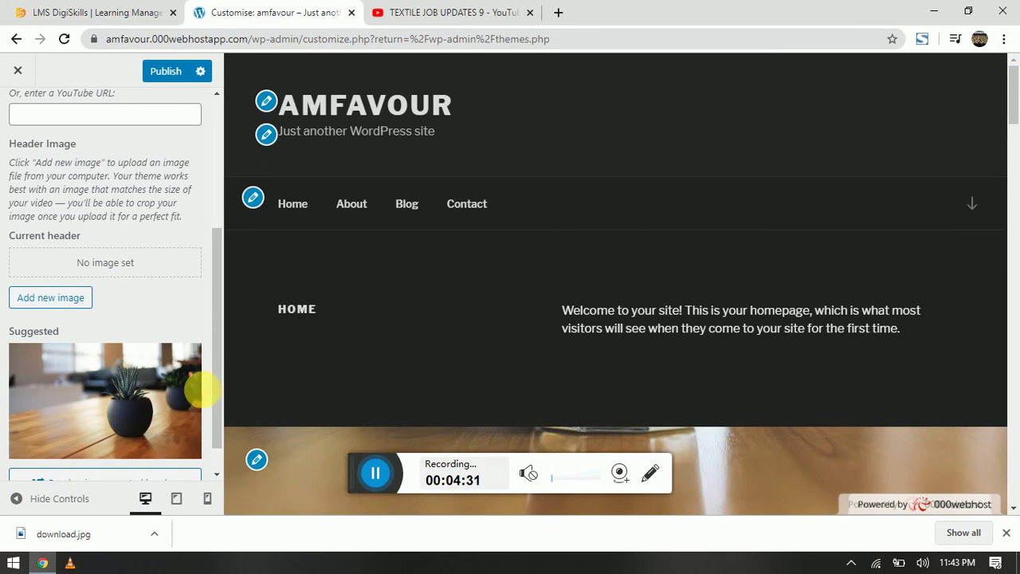
pyautogui.scroll(-1, 216, 395)
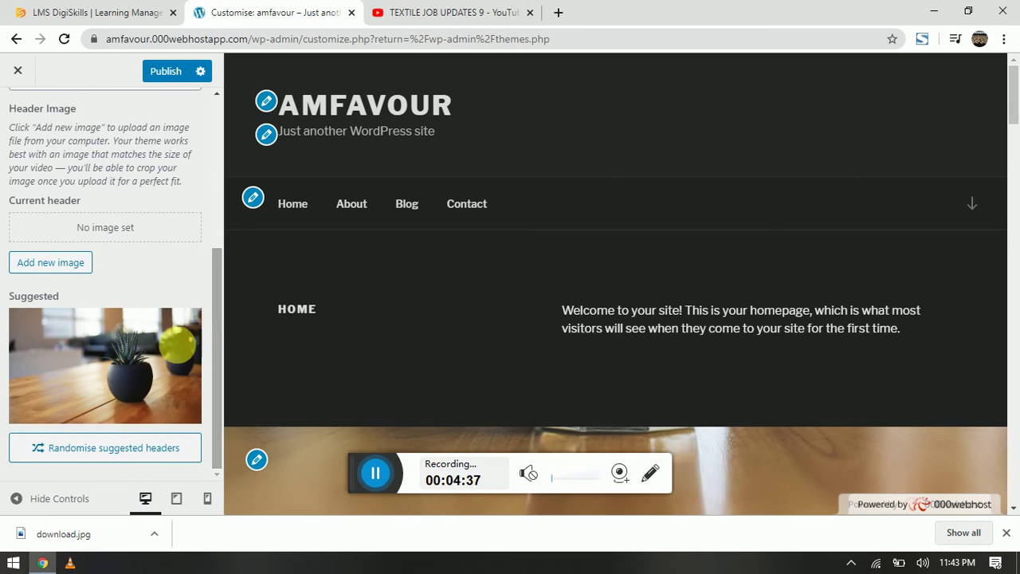
# Hide and restore the customiser controls, preview the homepage at tablet and mobile sizes, and return to the desktop preview.
pyautogui.click(22, 499)
pyautogui.click(18, 500)
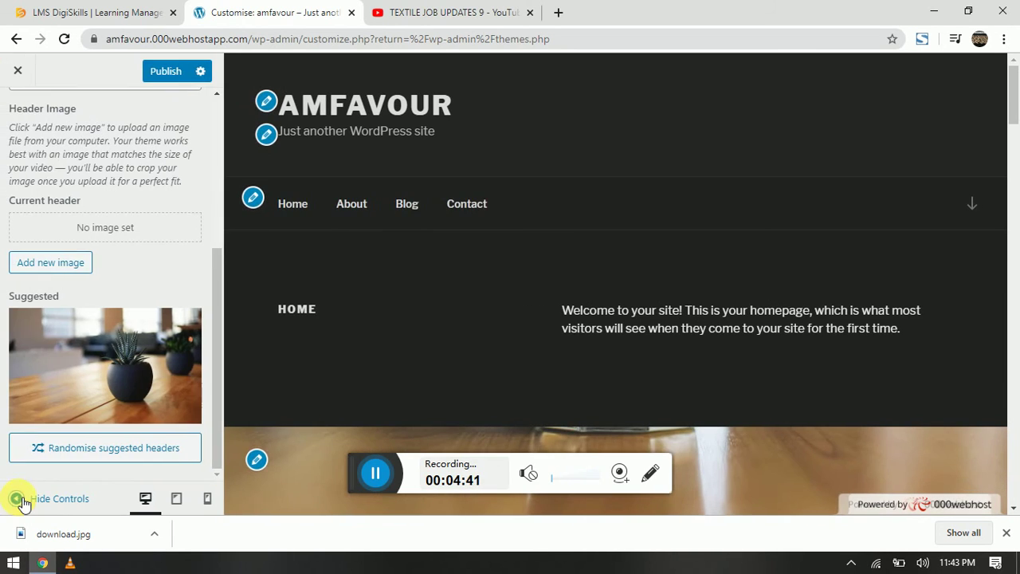
pyautogui.click(176, 500)
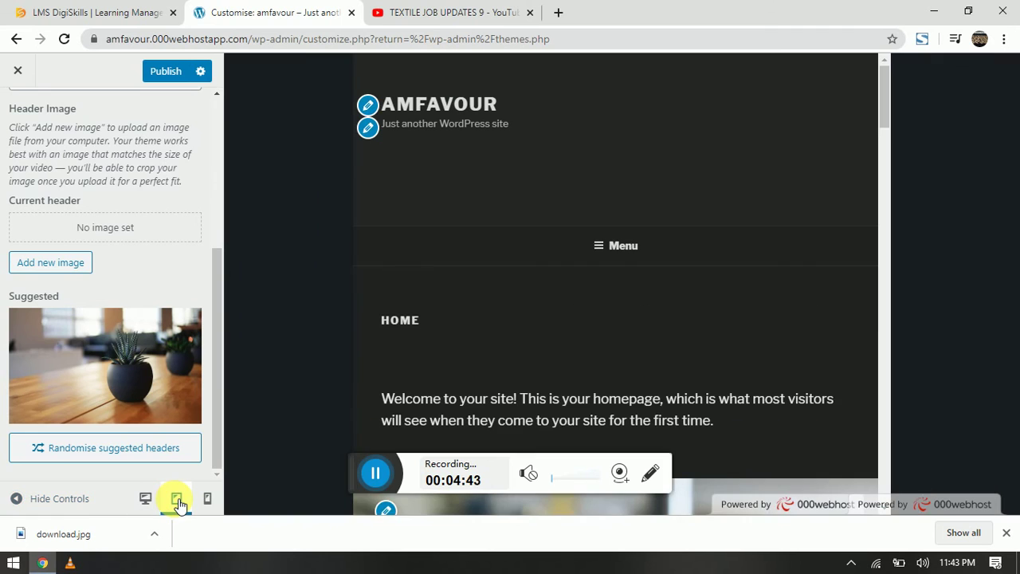
pyautogui.click(209, 500)
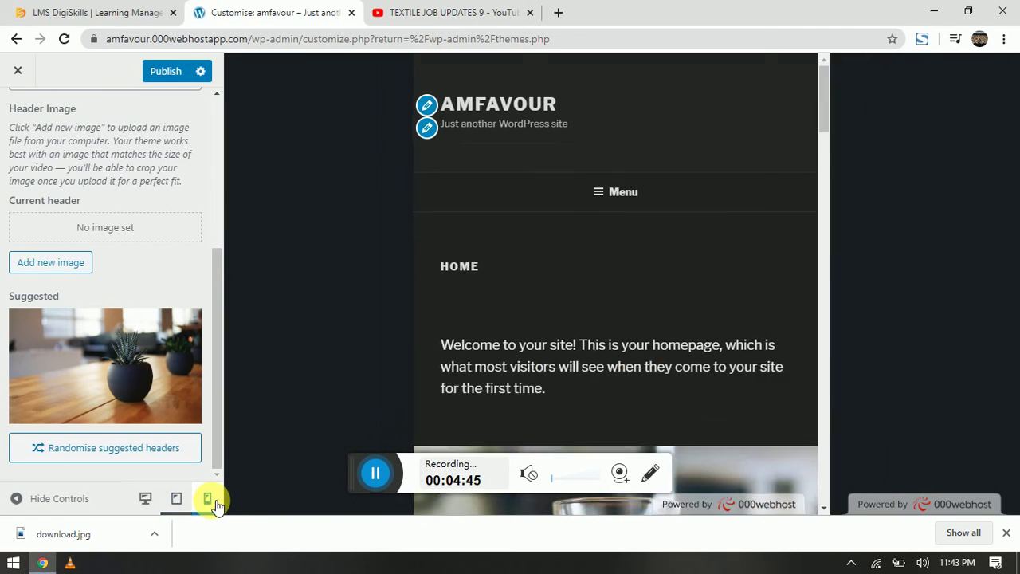
pyautogui.click(146, 498)
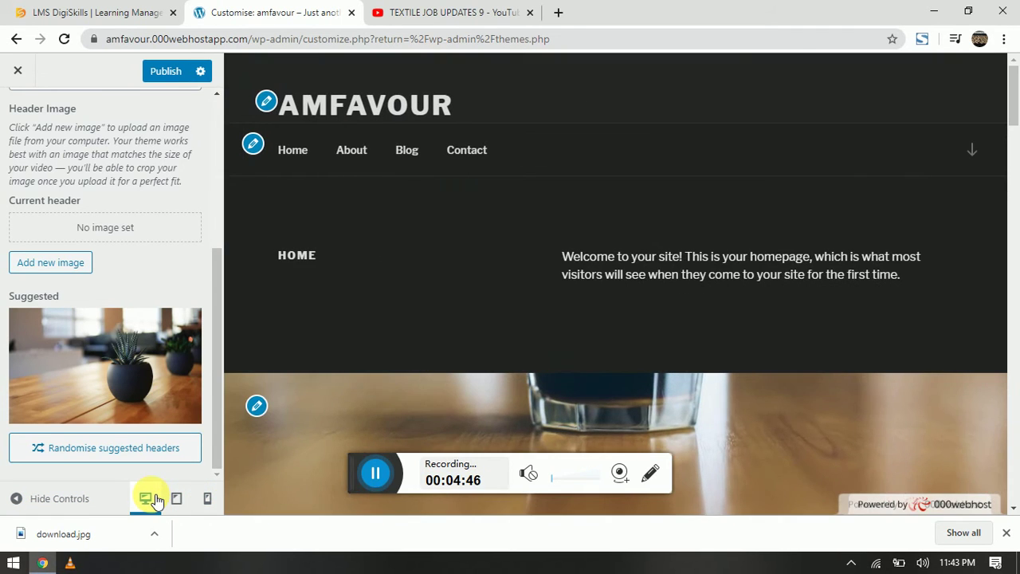
# Cancel exiting the customiser to keep the unsaved changes, and look over the Menus settings in place of Header Media.
pyautogui.click(18, 72)
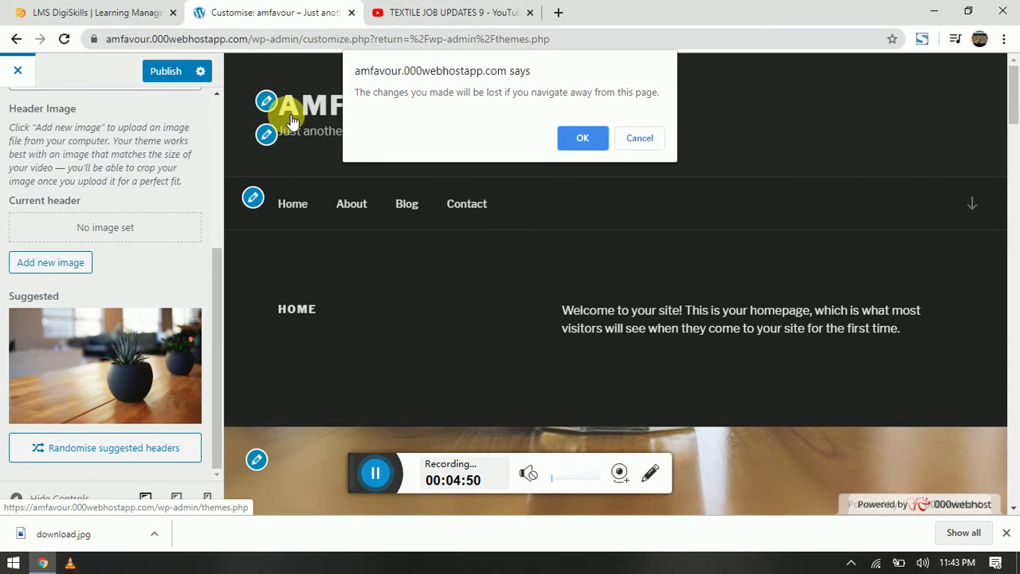
pyautogui.click(643, 136)
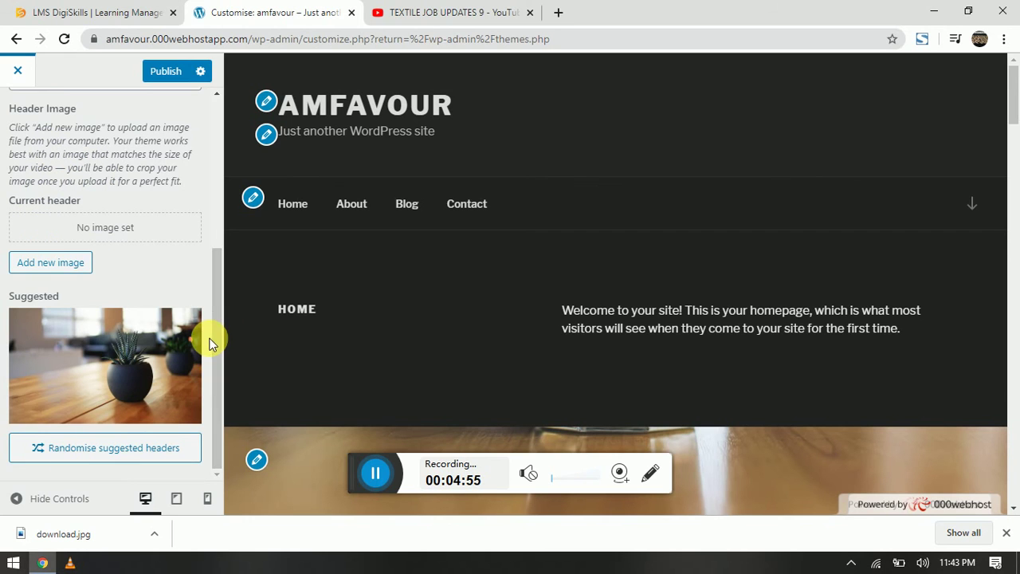
pyautogui.moveTo(212, 338); pyautogui.dragTo(19, 114)
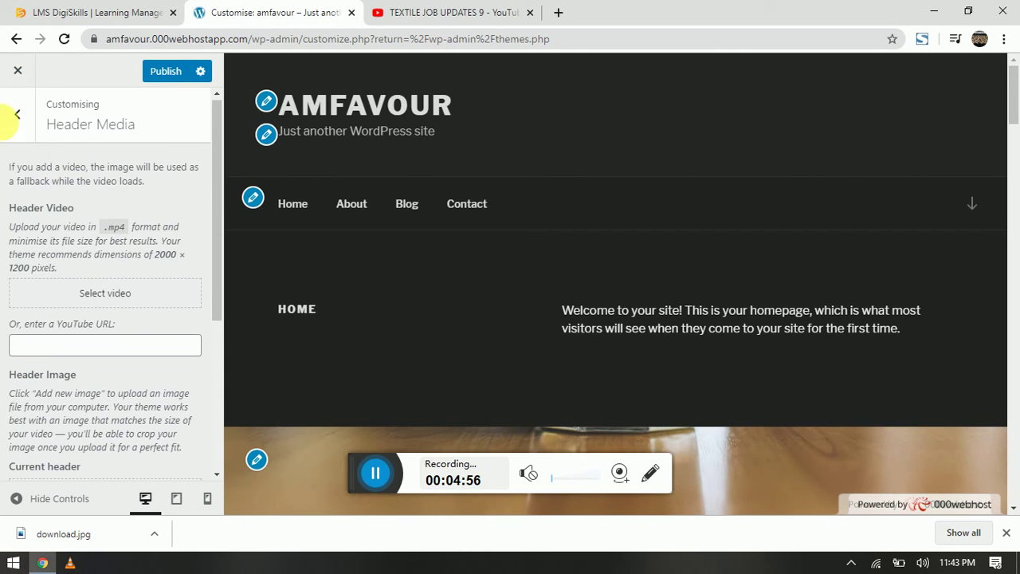
pyautogui.click(19, 116)
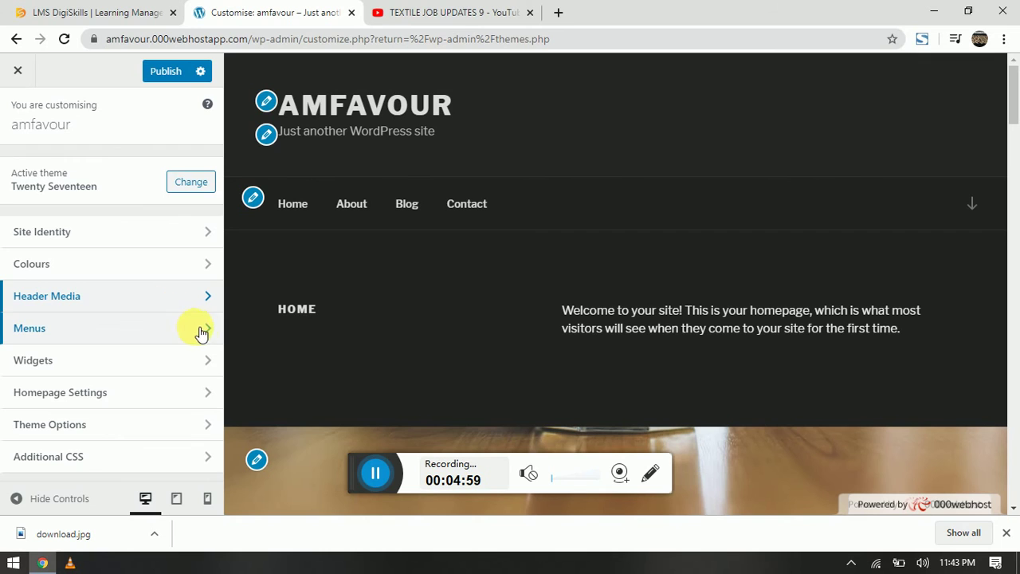
pyautogui.click(210, 333)
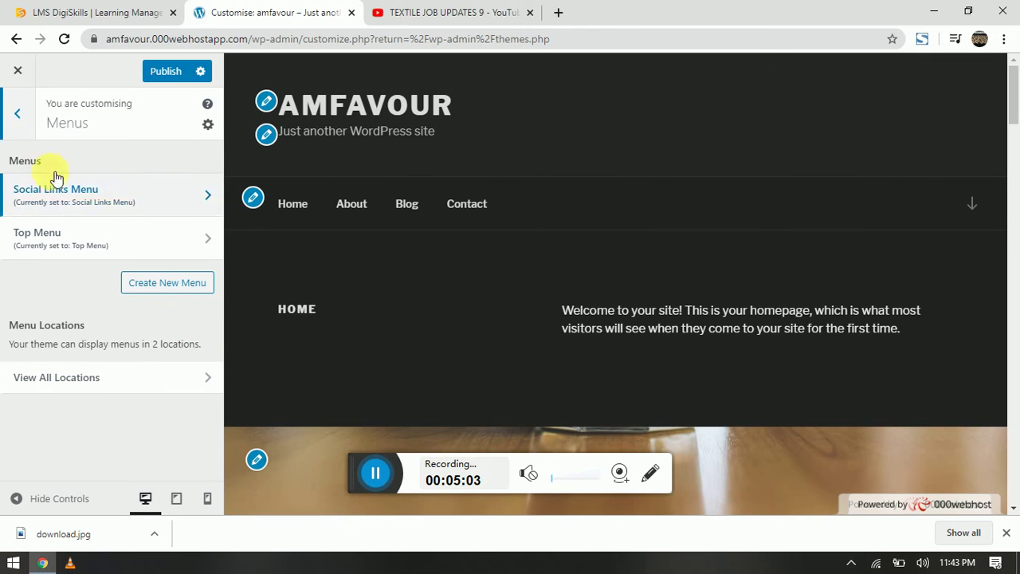
pyautogui.click(20, 113)
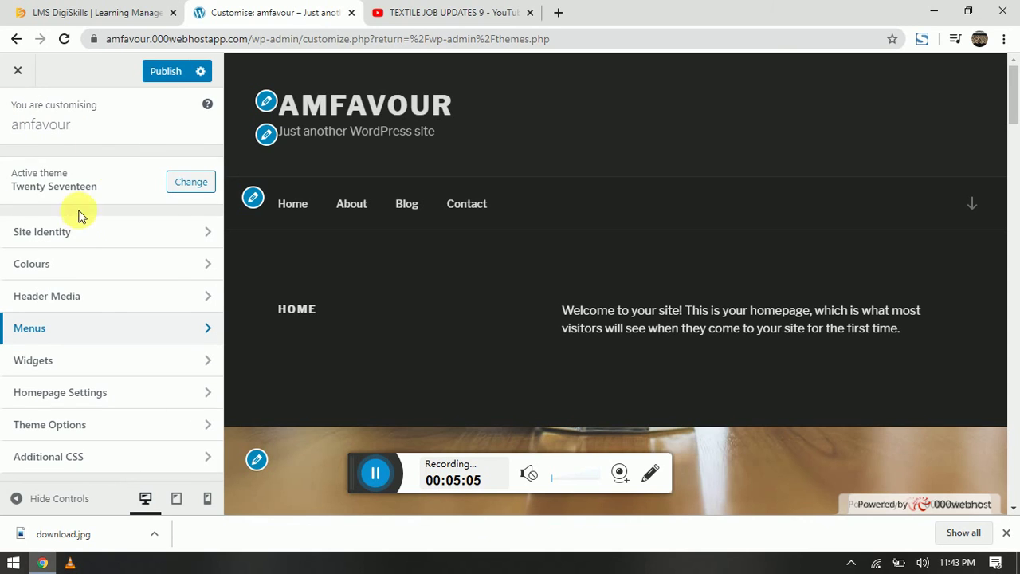
# Set download.jpg from the media library as the site logo in Site Identity, cropping it with the default square selection.
pyautogui.click(211, 236)
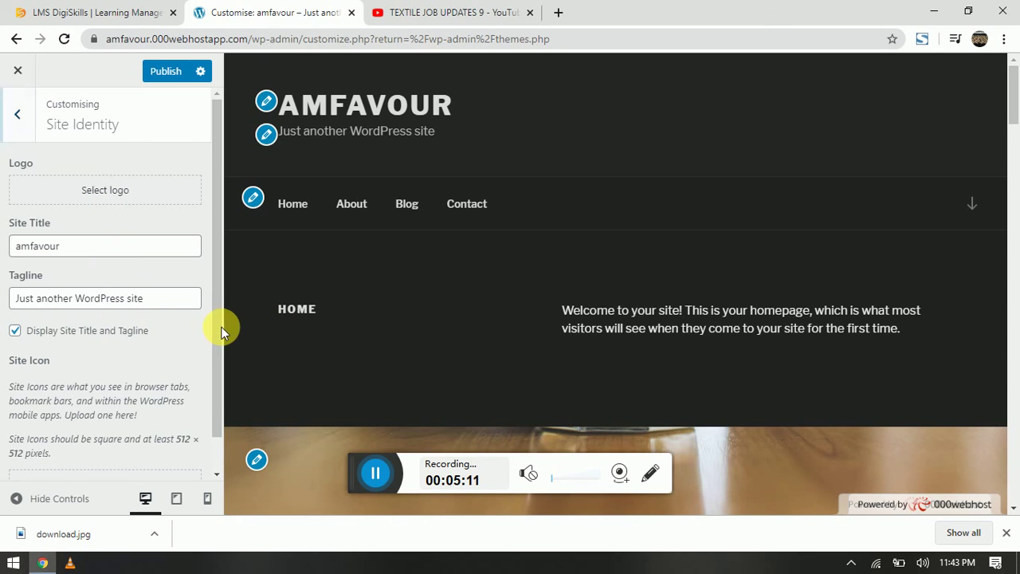
pyautogui.tripleClick(221, 393)
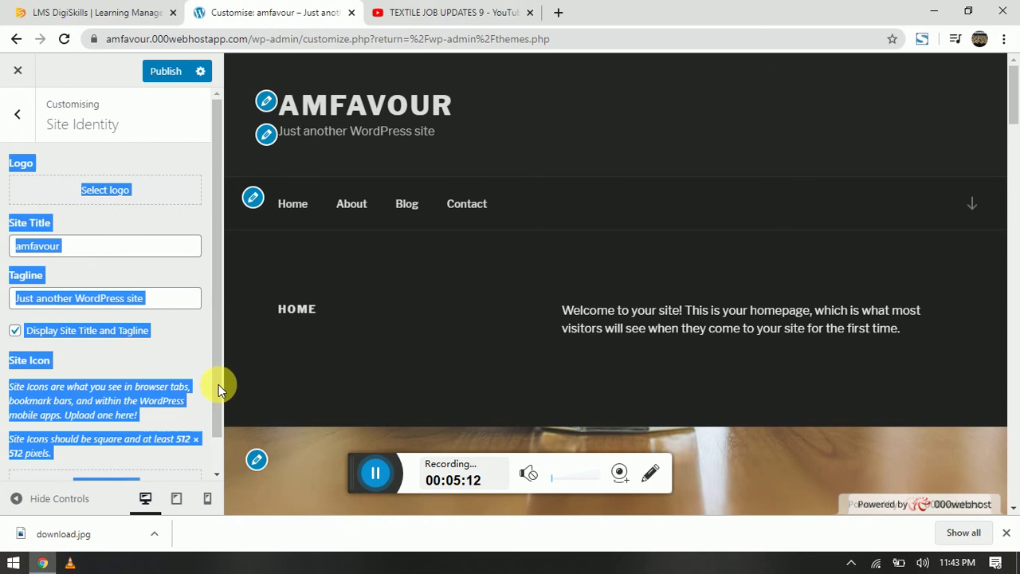
pyautogui.click(221, 472)
pyautogui.moveTo(213, 453); pyautogui.dragTo(219, 368)
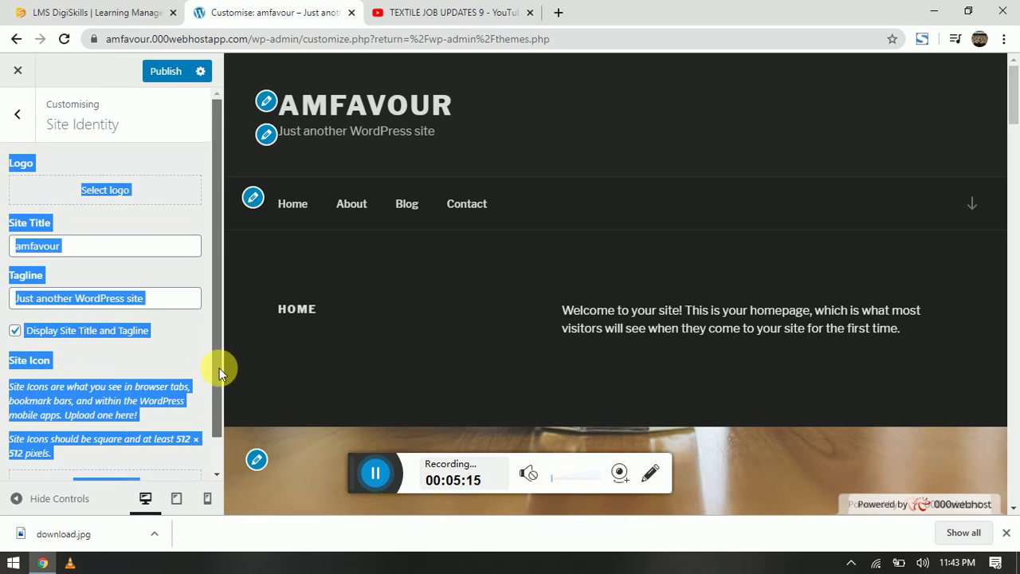
pyautogui.click(115, 192)
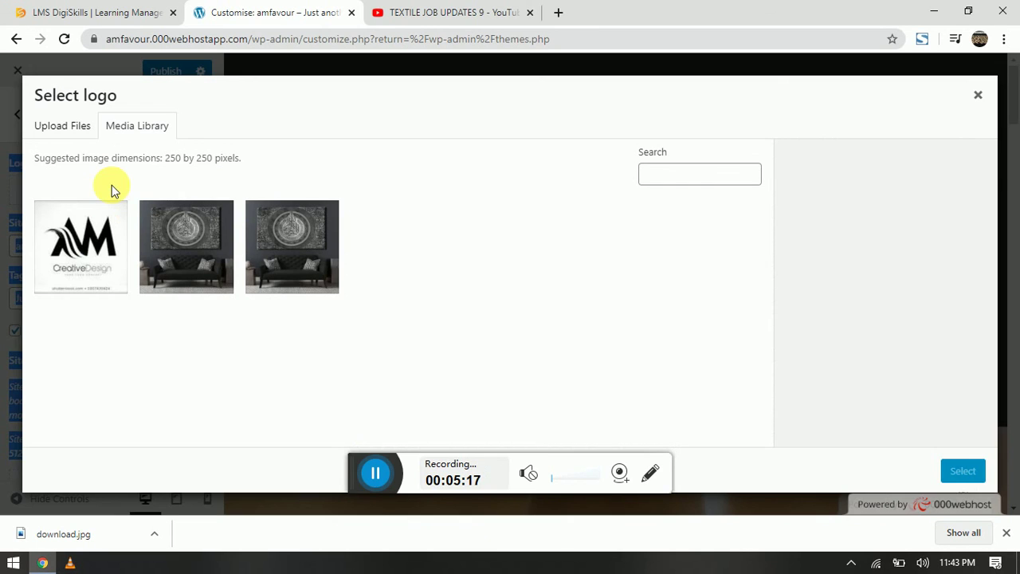
pyautogui.click(81, 247)
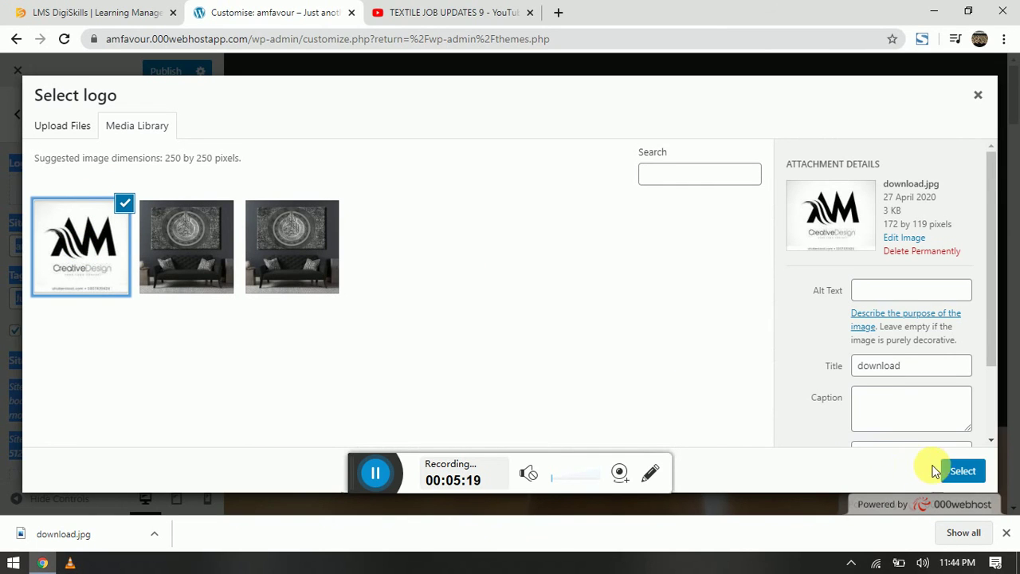
pyautogui.click(961, 470)
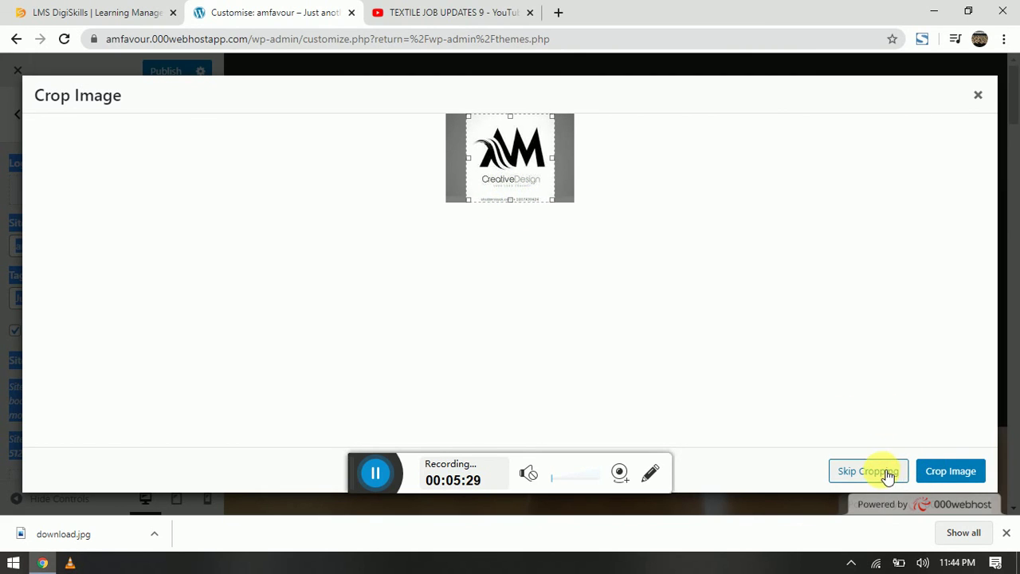
pyautogui.click(942, 475)
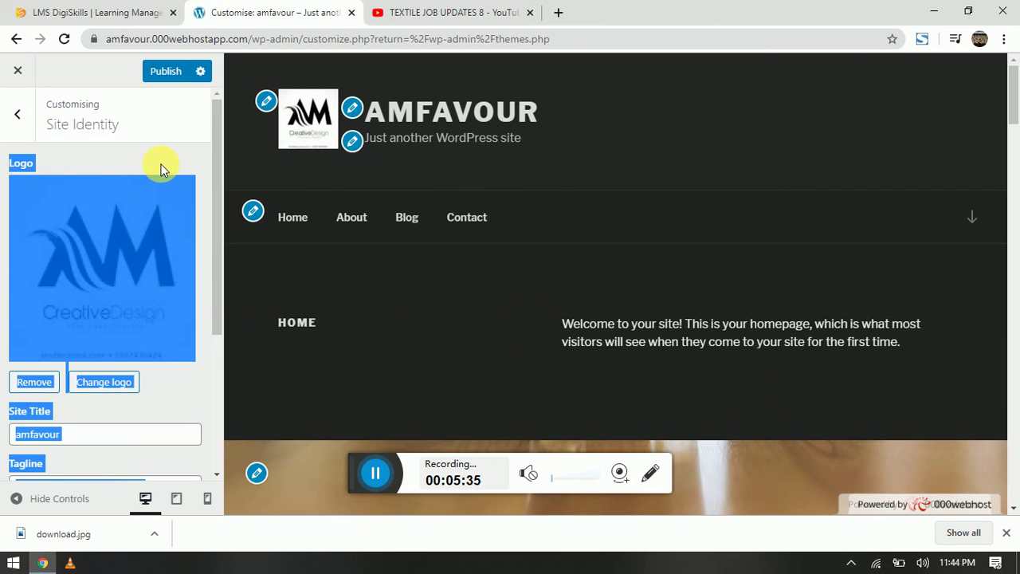
pyautogui.click(131, 163)
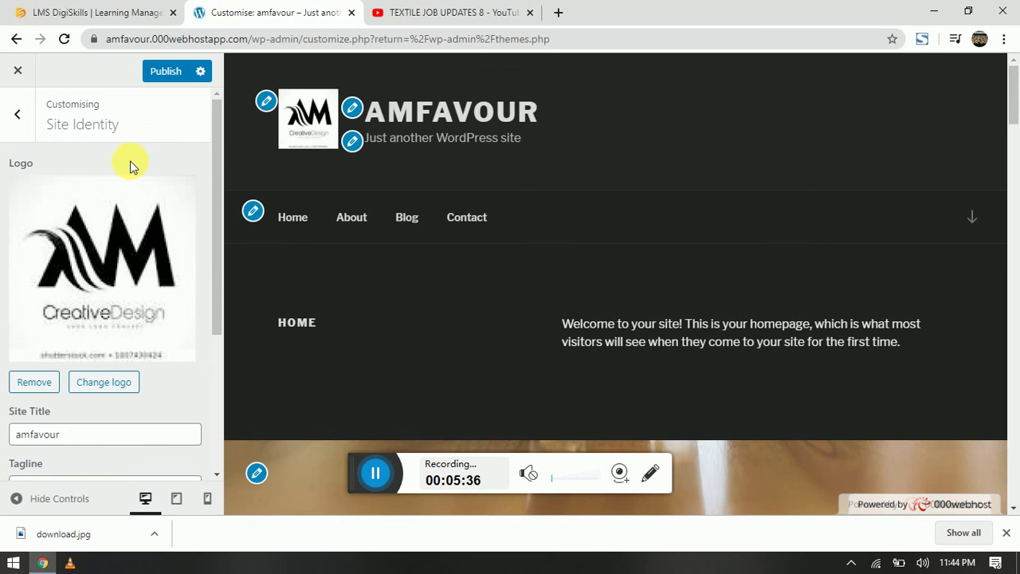